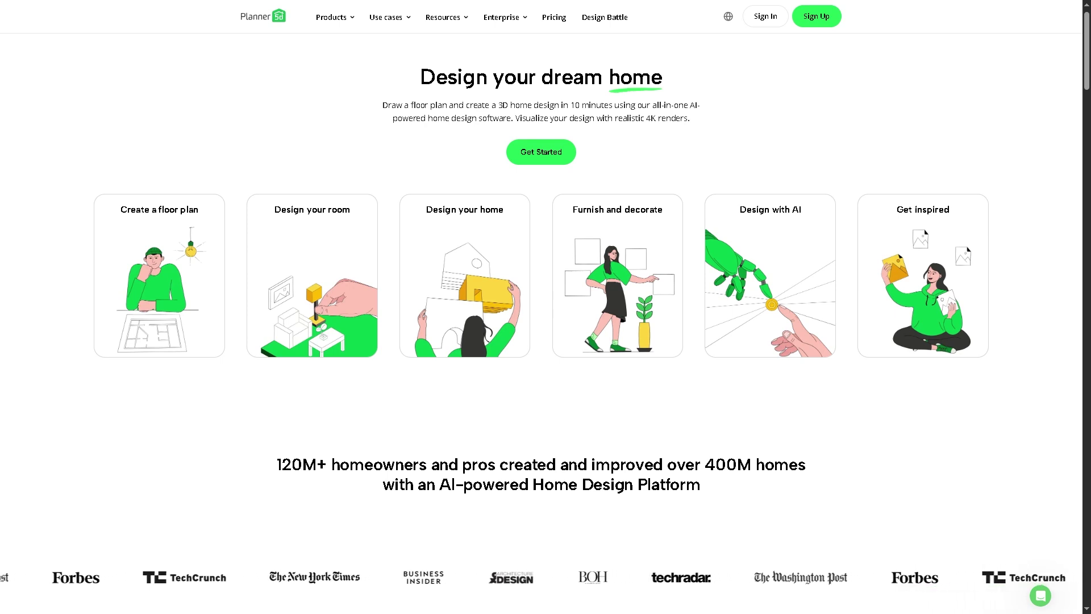
Open the Pricing page and highlight the Premium plan's feature list to read it
{"action": "left_click", "coordinate": [554, 17]}
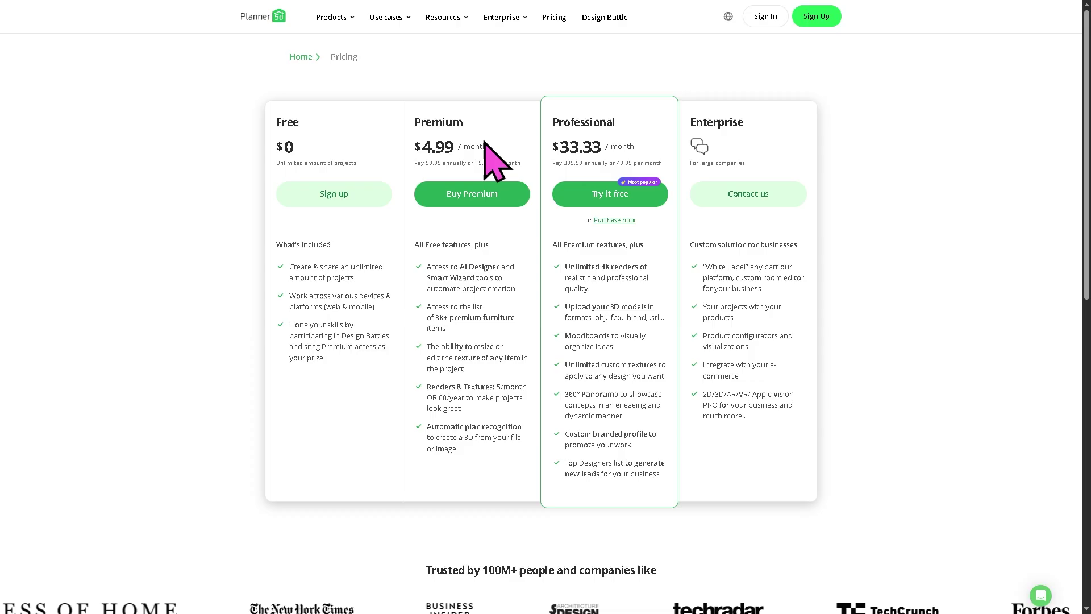
{"action": "left_click_drag", "start_coordinate": [414, 245], "coordinate": [511, 473]}
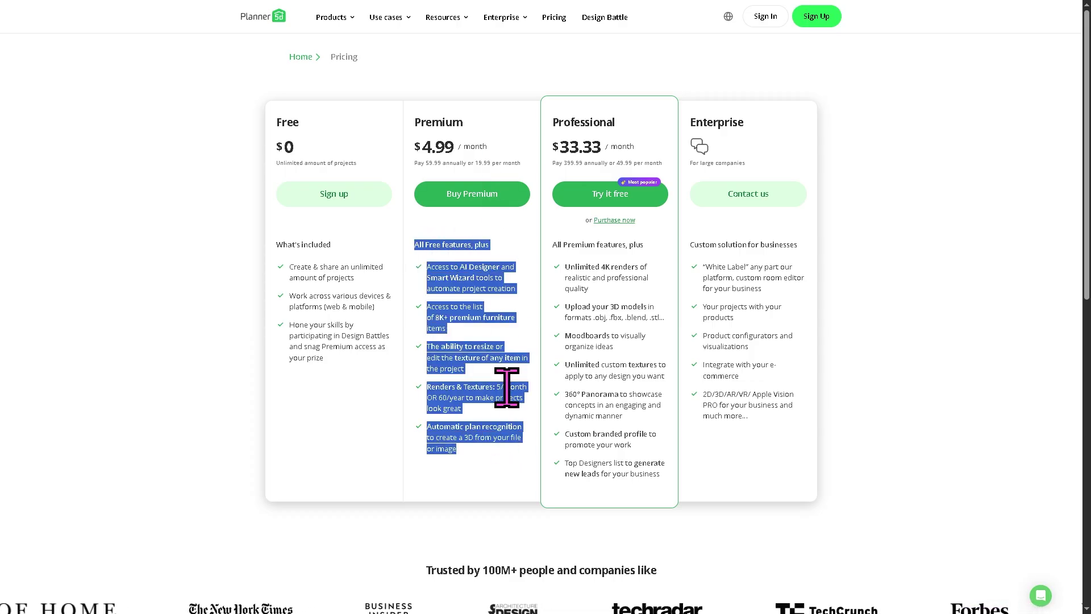
{"action": "left_click", "coordinate": [533, 294]}
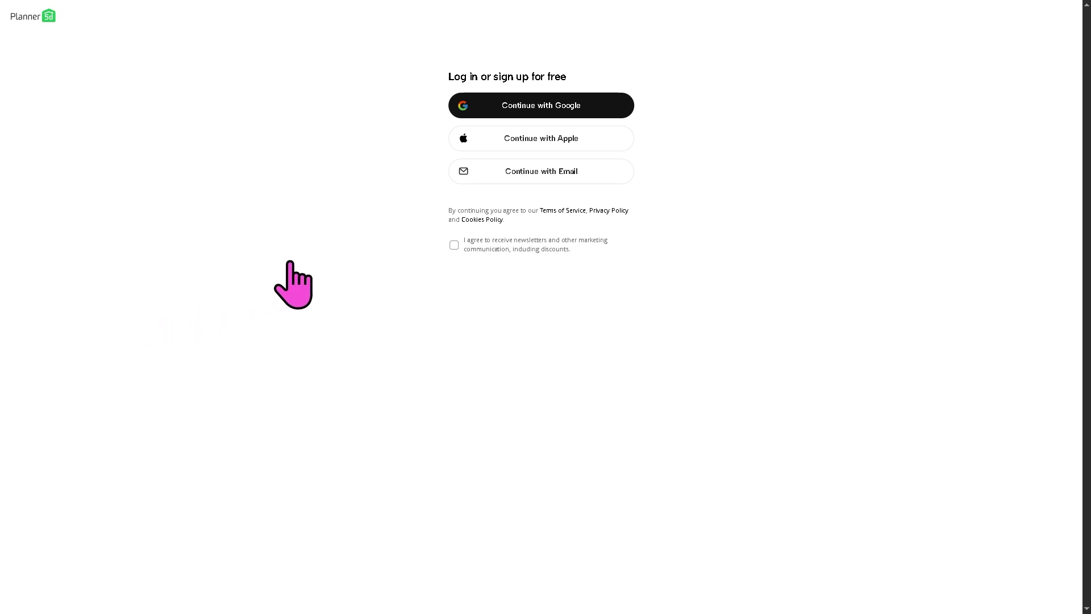
Sign in with Google, choose Educational project as the goal, and continue as a free user
{"action": "left_click", "coordinate": [520, 105]}
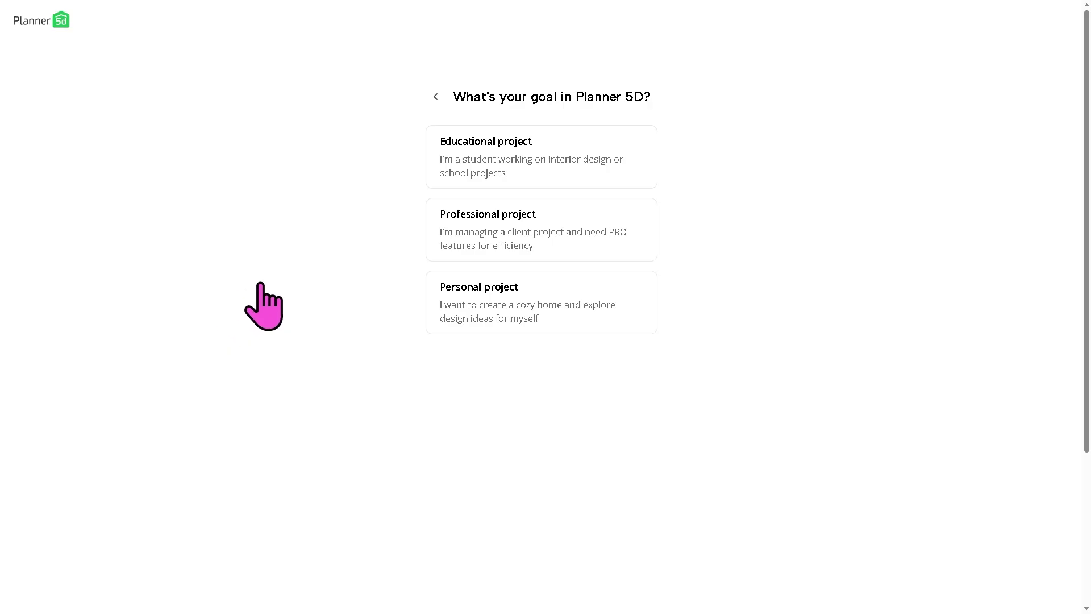
{"action": "left_click", "coordinate": [553, 175]}
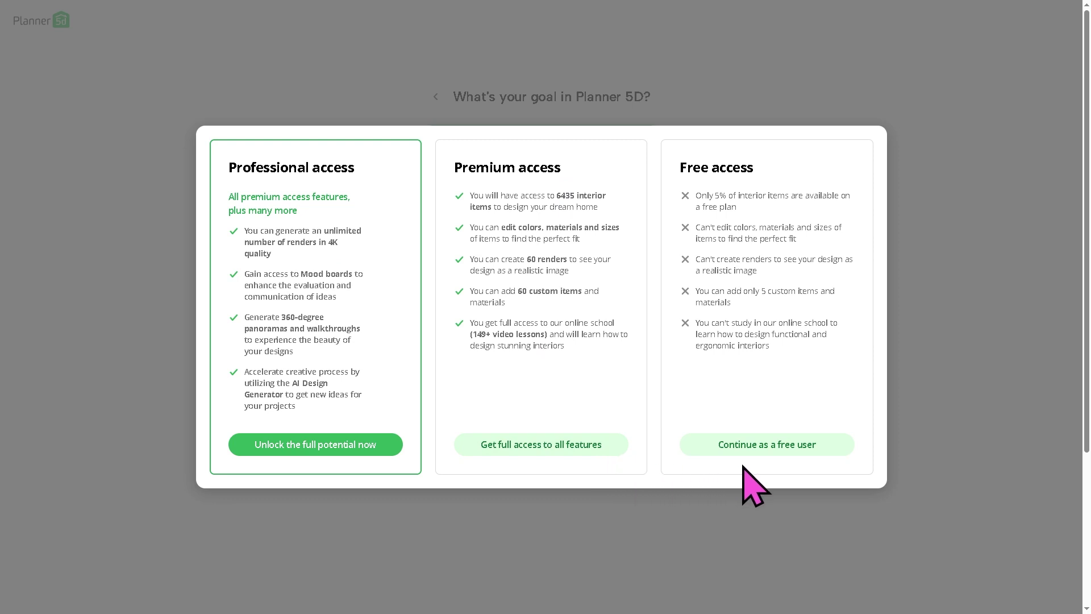
{"action": "left_click", "coordinate": [767, 451]}
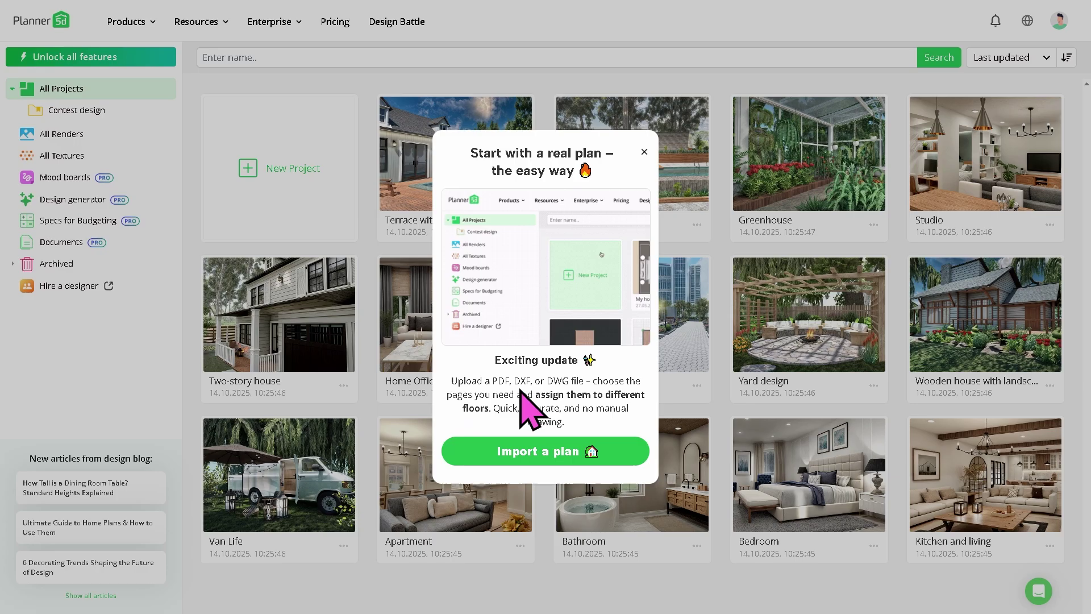
Close the Import a plan pop-up and click the New Project card
{"action": "left_click", "coordinate": [643, 154]}
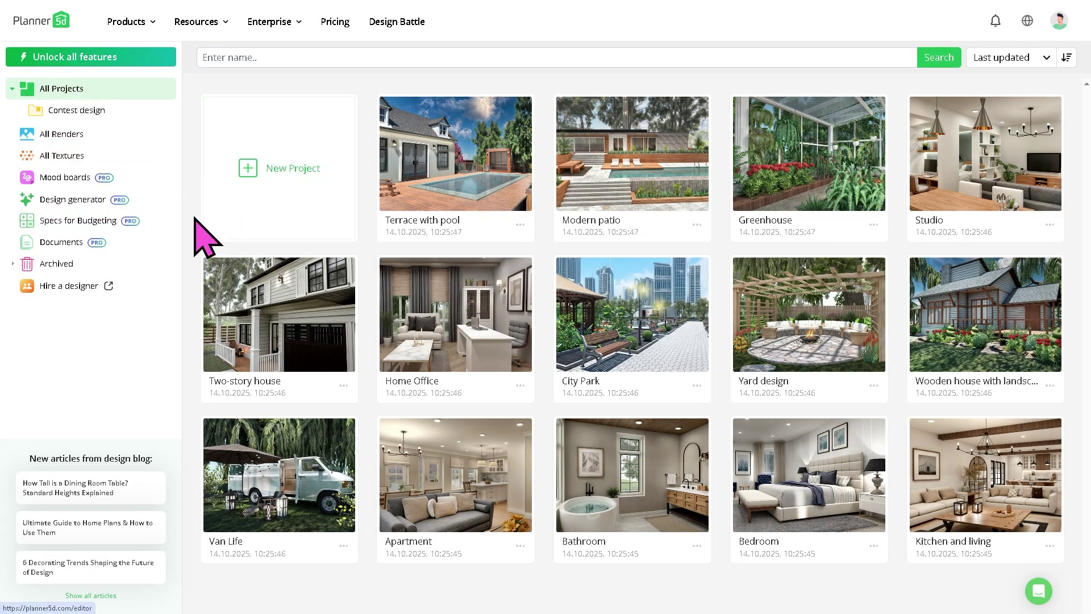
{"action": "left_click", "coordinate": [277, 178]}
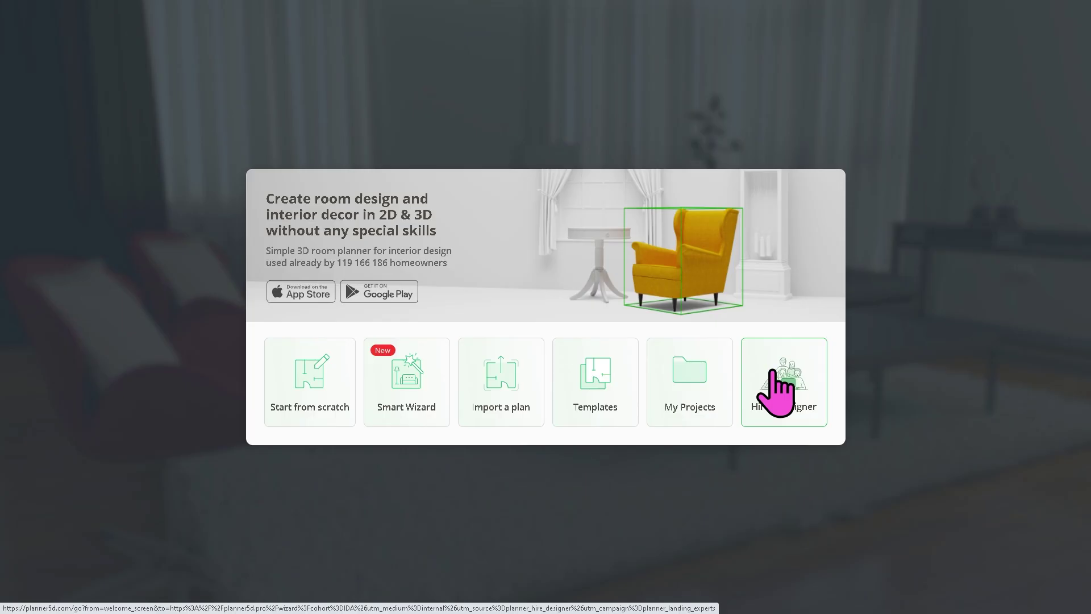
Pick the Office template from Templates and open its floor plan in the 2D editor
{"action": "left_click", "coordinate": [596, 384]}
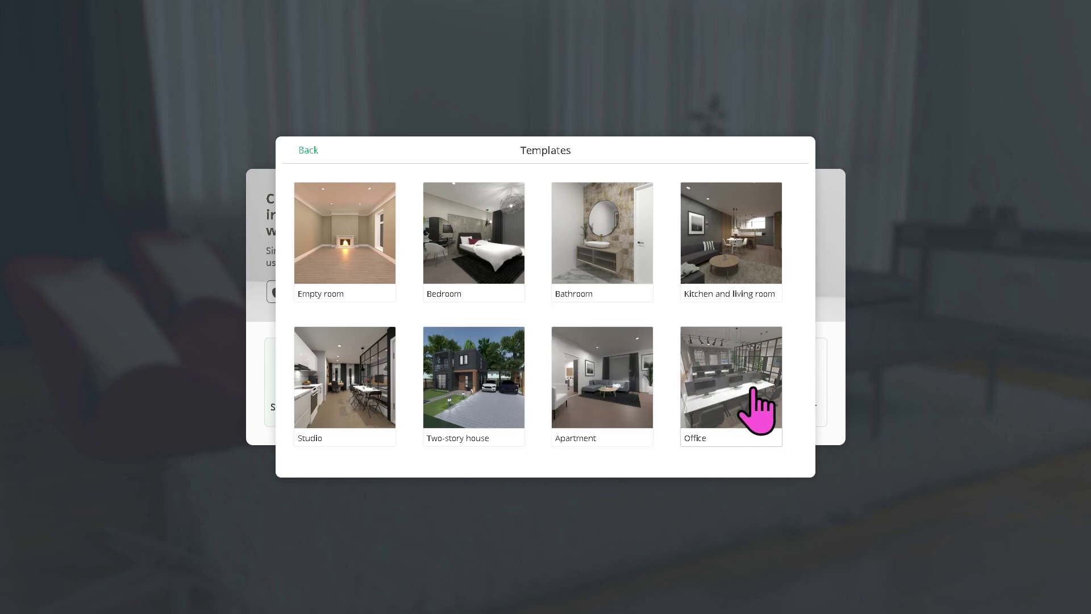
{"action": "key", "text": "Escape"}
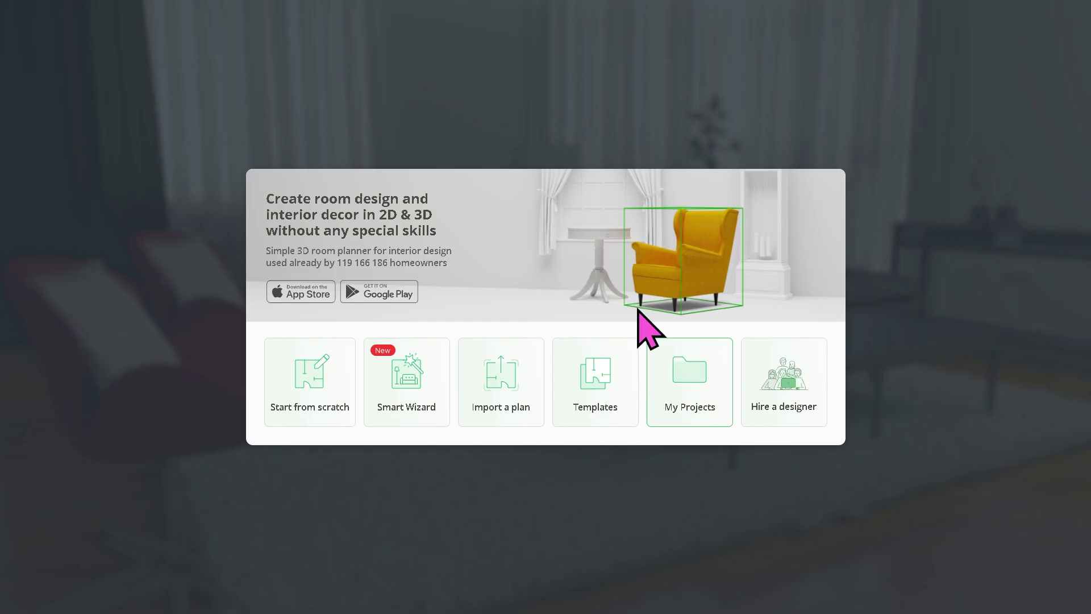
{"action": "left_click", "coordinate": [310, 379]}
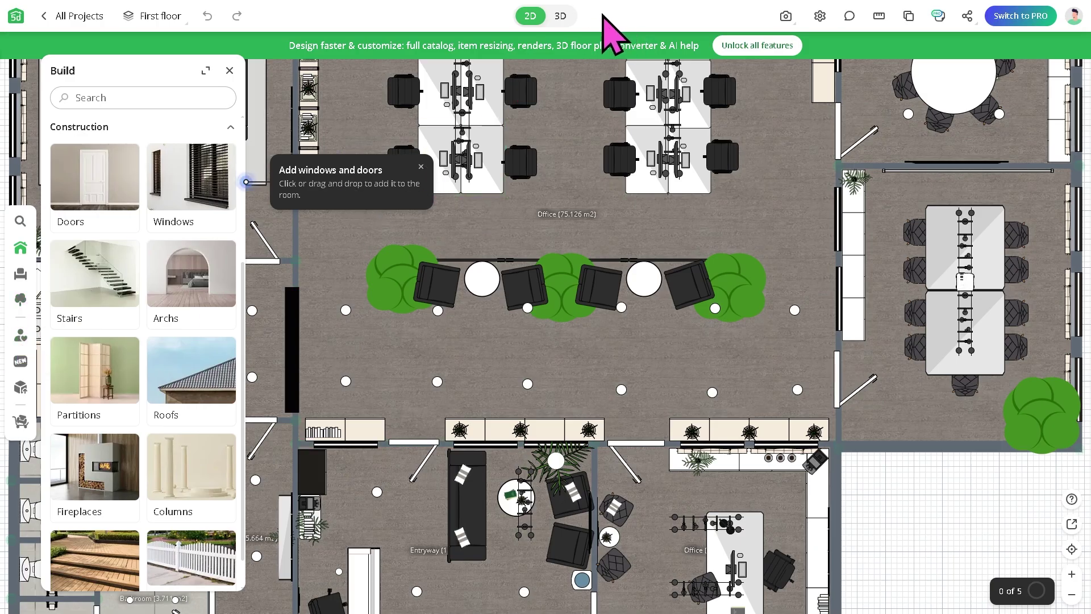
View the office in 3D, look around the sofa, reception desk and window wall, then open item search
{"action": "left_click", "coordinate": [560, 16]}
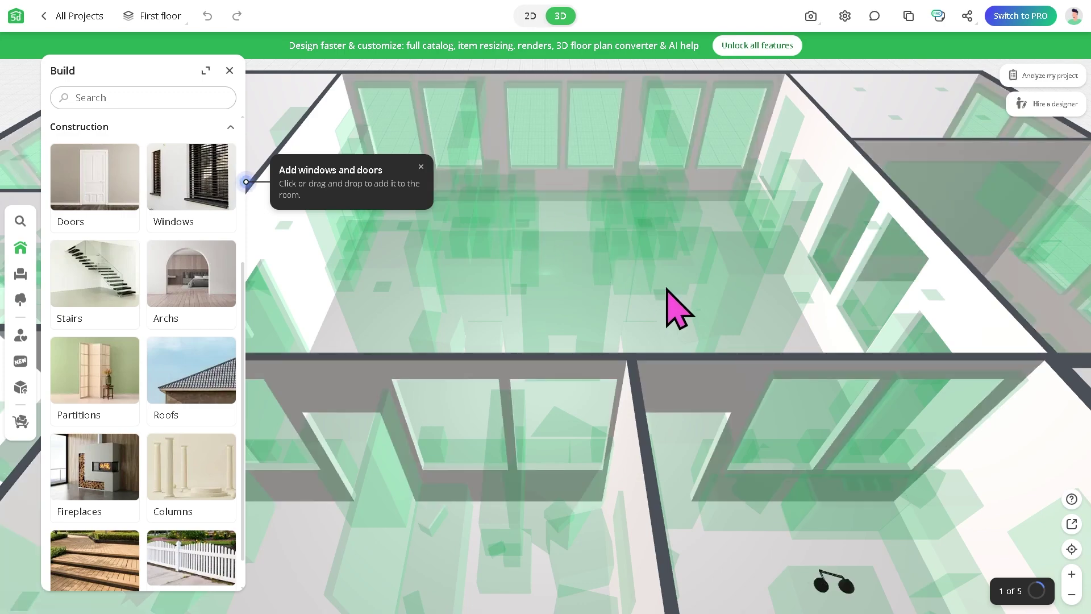
{"action": "left_click_drag", "start_coordinate": [633, 286], "coordinate": [630, 320]}
{"action": "scroll", "coordinate": [580, 289], "scroll_direction": "up", "scroll_amount": 5}
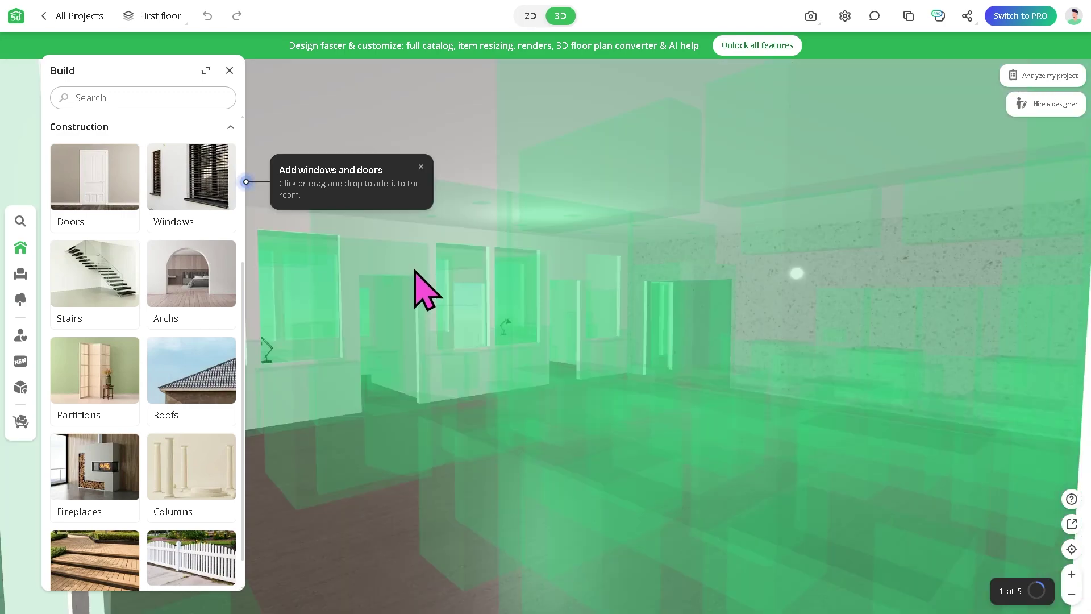
{"action": "scroll", "coordinate": [666, 271], "scroll_direction": "up", "scroll_amount": 3}
{"action": "mouse_move", "coordinate": [537, 282]}
{"action": "left_mouse_down"}
{"action": "mouse_move", "coordinate": [631, 316]}
{"action": "mouse_move", "coordinate": [631, 329]}
{"action": "left_mouse_up"}
{"action": "scroll", "coordinate": [631, 315], "scroll_direction": "up", "scroll_amount": 3}
{"action": "scroll", "coordinate": [605, 358], "scroll_direction": "up", "scroll_amount": 3}
{"action": "mouse_move", "coordinate": [605, 367]}
{"action": "left_mouse_down"}
{"action": "mouse_move", "coordinate": [465, 334]}
{"action": "mouse_move", "coordinate": [465, 384]}
{"action": "left_mouse_up"}
{"action": "scroll", "coordinate": [546, 341], "scroll_direction": "down", "scroll_amount": 3}
{"action": "left_click_drag", "start_coordinate": [545, 341], "coordinate": [494, 358]}
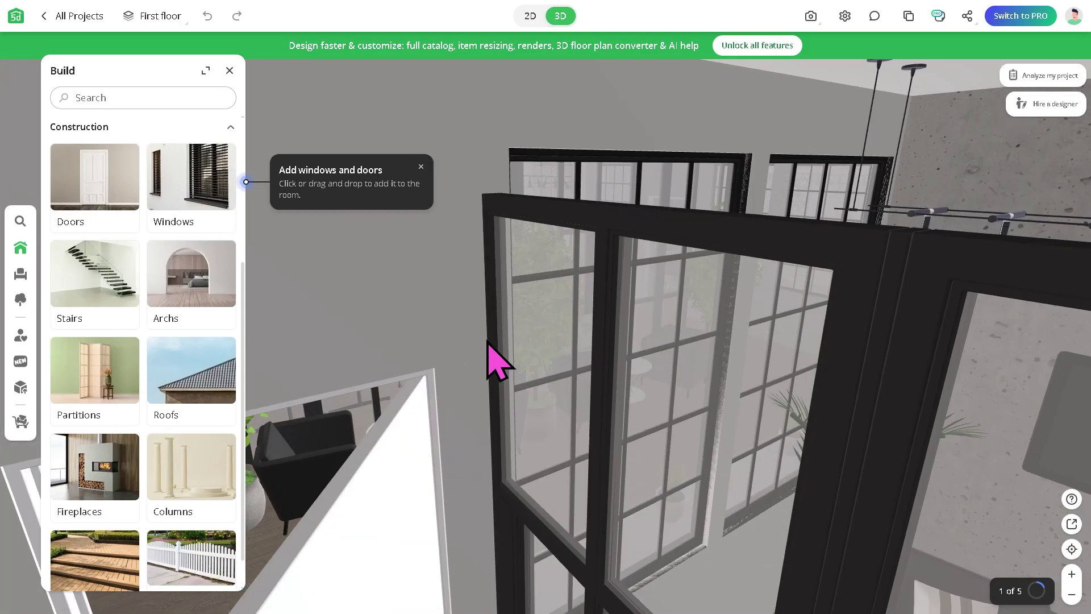
{"action": "left_click", "coordinate": [115, 98]}
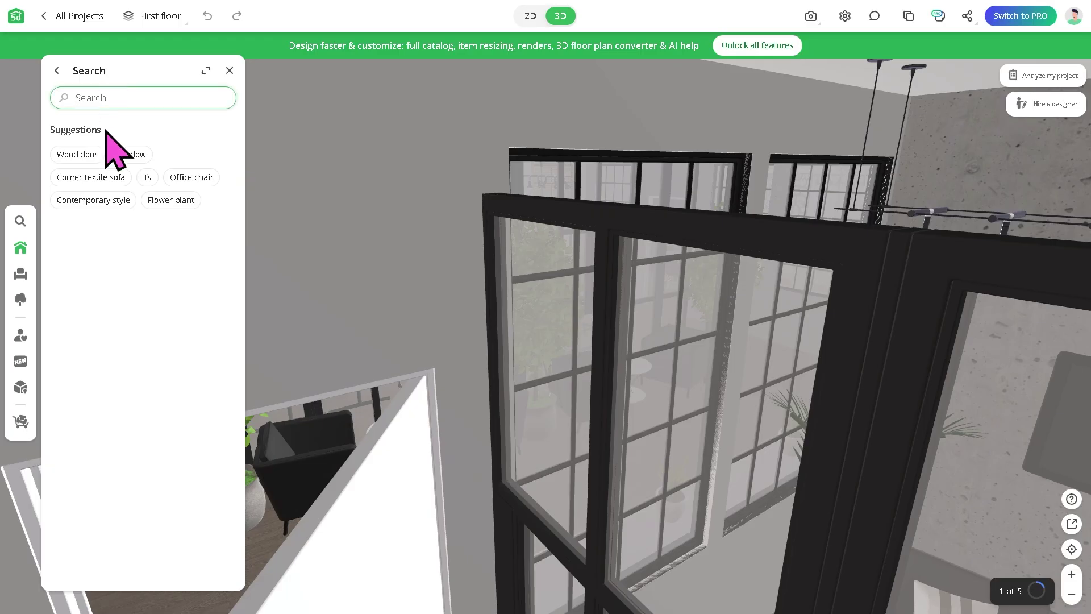
Place the 80 cm wooden door from the Wood door results in the corridor and center on it
{"action": "left_click", "coordinate": [79, 154]}
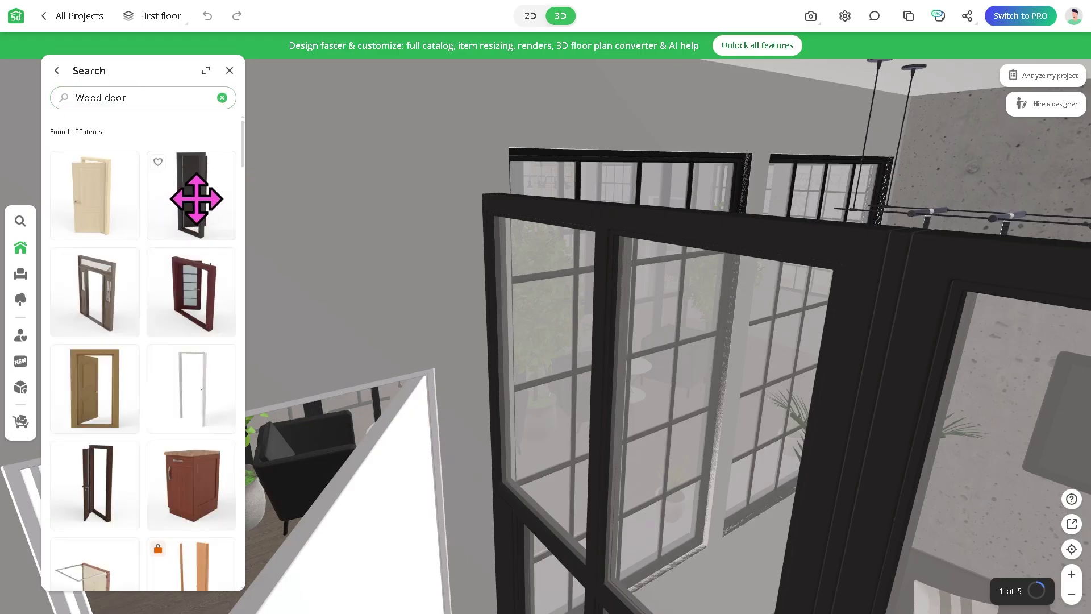
{"action": "left_click", "coordinate": [192, 196]}
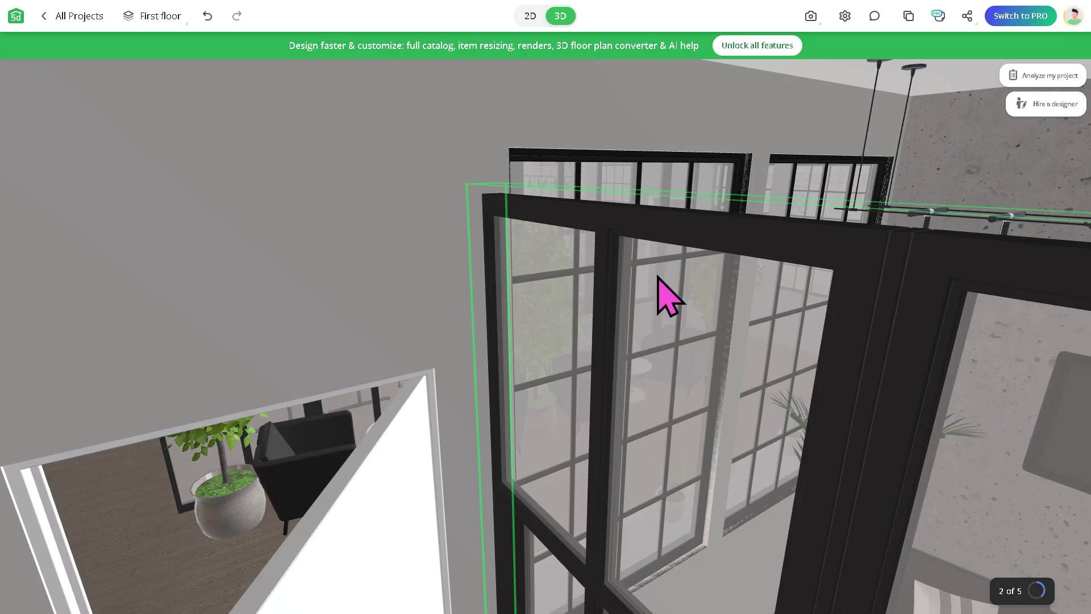
{"action": "left_click", "coordinate": [797, 393]}
{"action": "scroll", "coordinate": [784, 388], "scroll_direction": "down", "scroll_amount": 6}
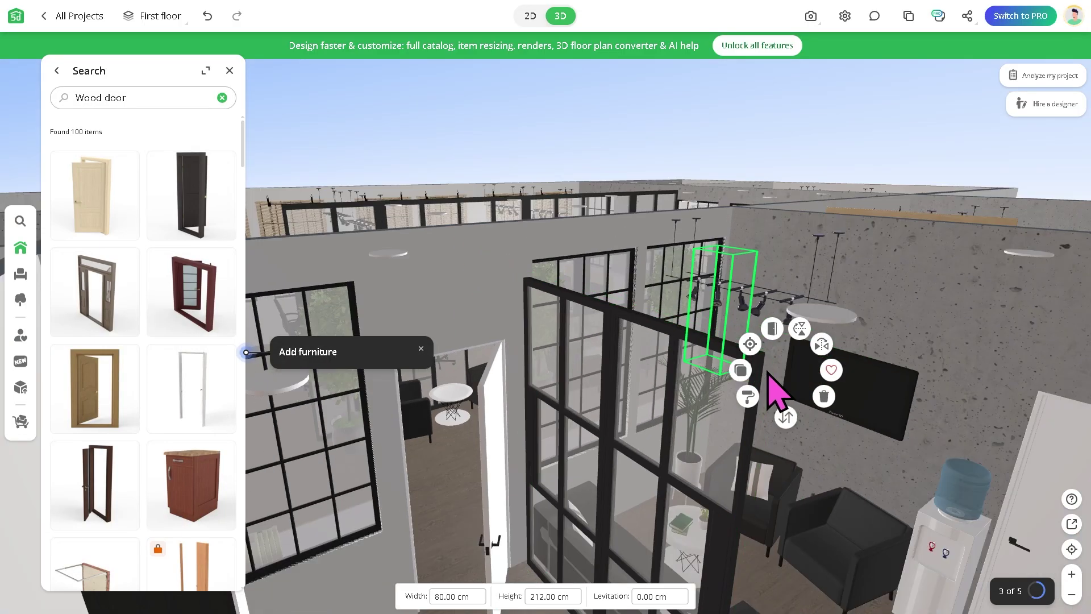
{"action": "scroll", "coordinate": [768, 375], "scroll_direction": "down", "scroll_amount": 4}
{"action": "scroll", "coordinate": [715, 369], "scroll_direction": "down", "scroll_amount": 5}
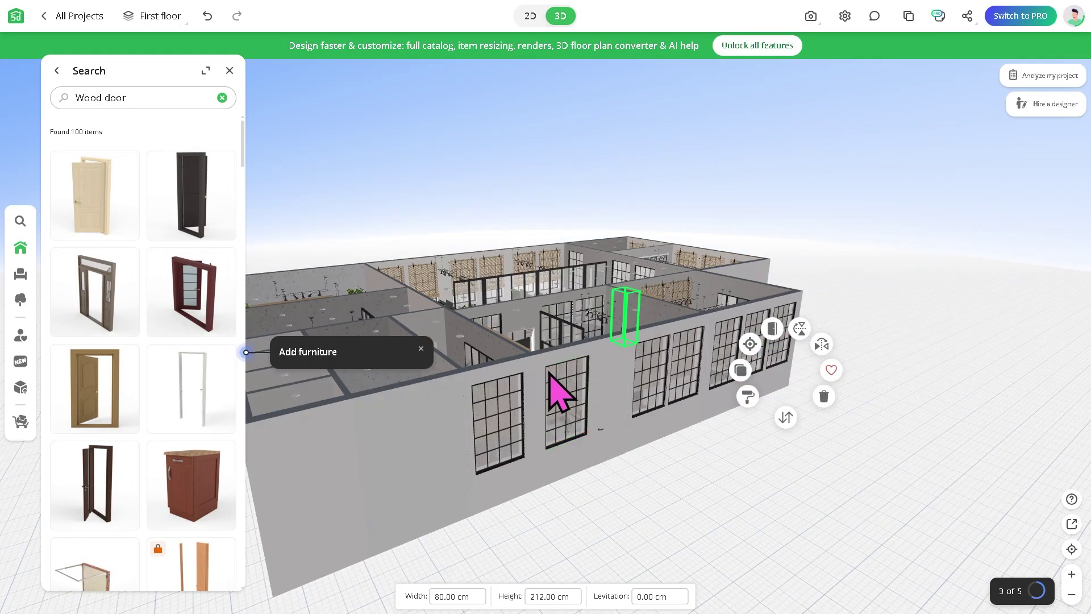
{"action": "right_click_drag", "start_coordinate": [562, 392], "coordinate": [637, 442]}
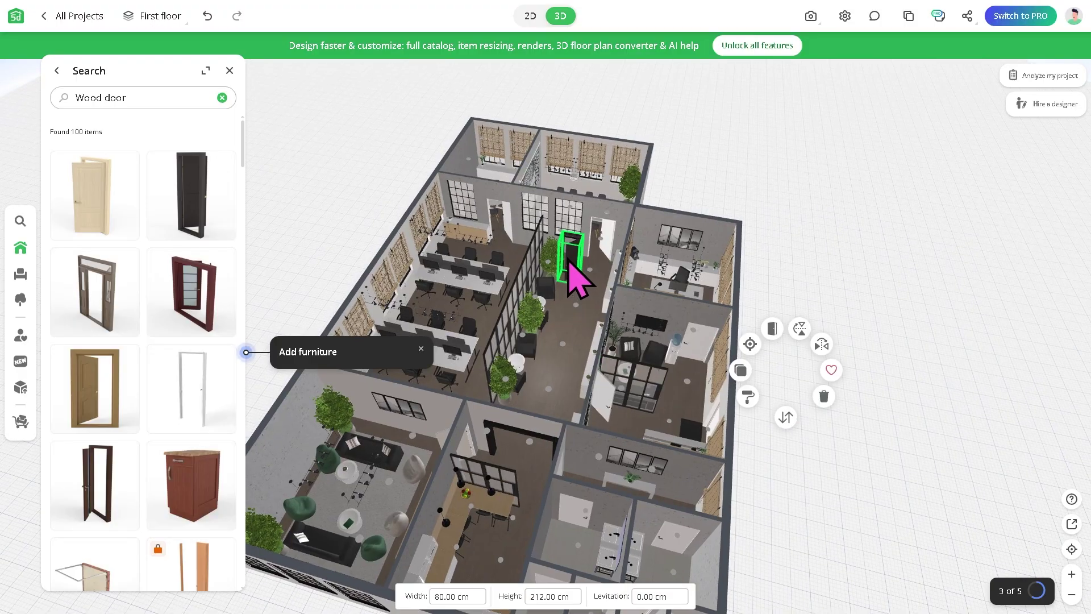
{"action": "right_click_drag", "start_coordinate": [573, 278], "coordinate": [583, 294]}
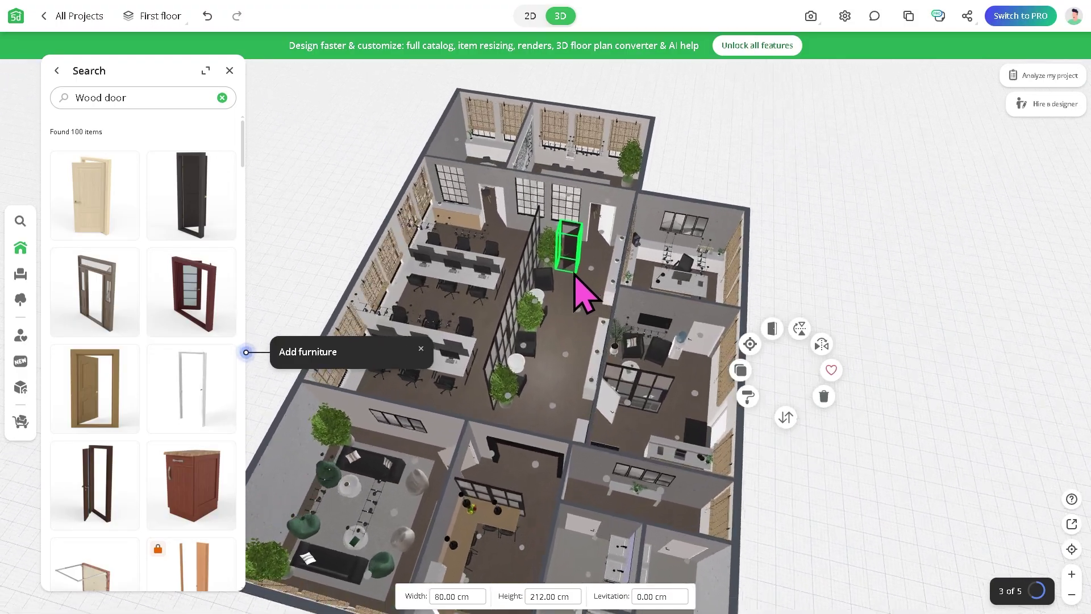
{"action": "scroll", "coordinate": [583, 295], "scroll_direction": "up", "scroll_amount": 3}
{"action": "scroll", "coordinate": [583, 294], "scroll_direction": "up", "scroll_amount": 3}
{"action": "scroll", "coordinate": [597, 256], "scroll_direction": "up", "scroll_amount": 3}
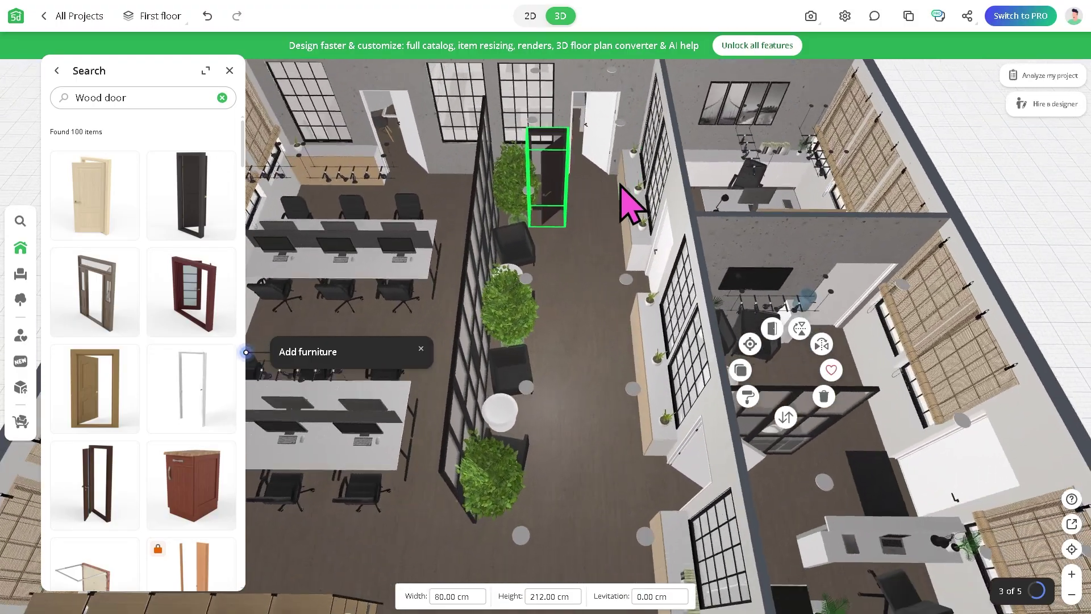
{"action": "left_click", "coordinate": [569, 196]}
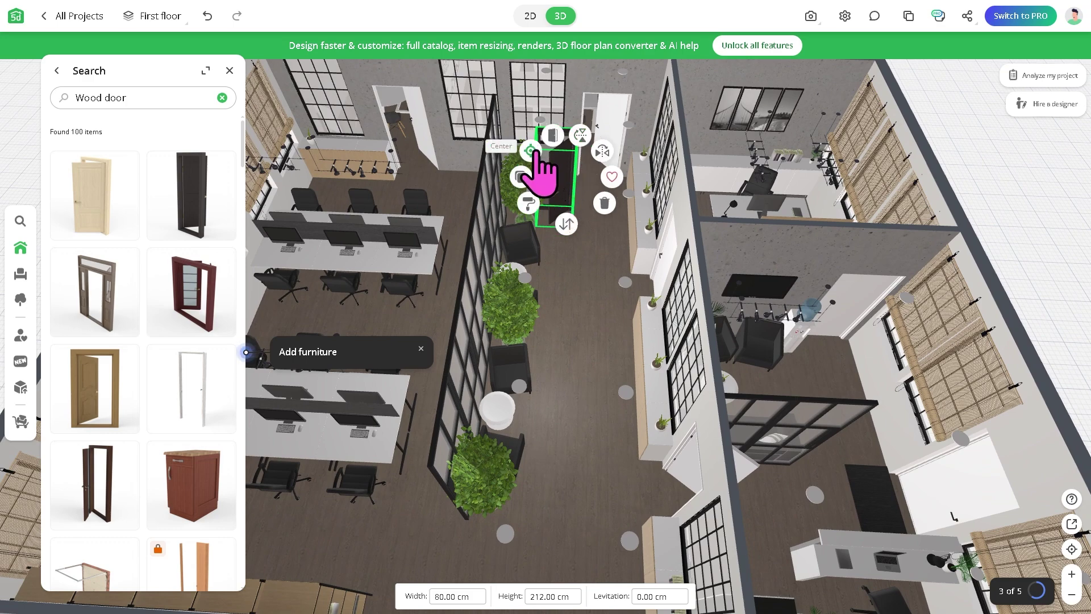
{"action": "left_click", "coordinate": [531, 151]}
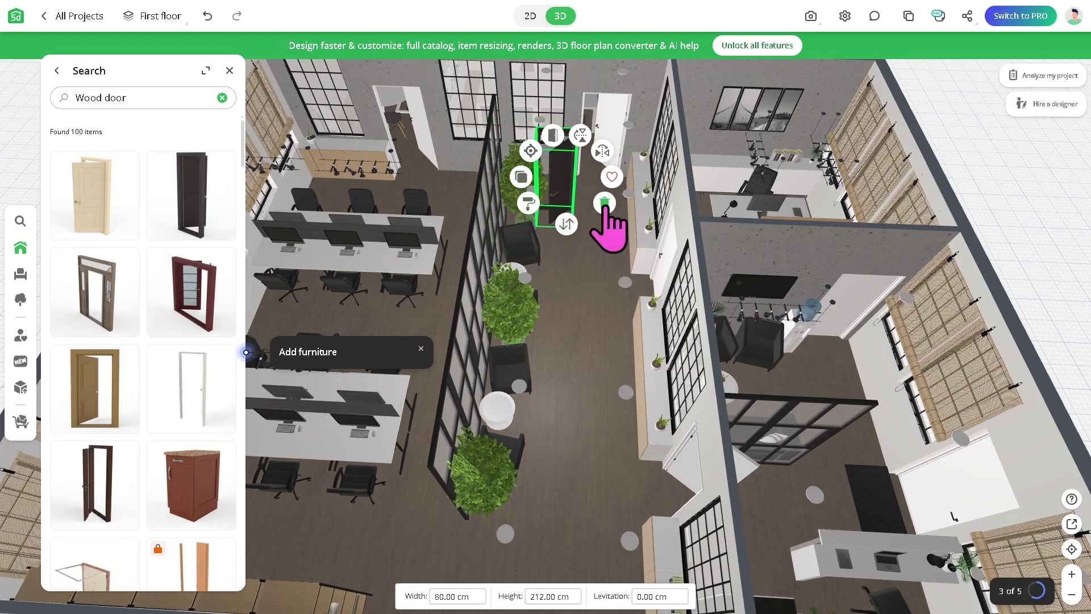
Swap the narrow door for the 176 cm glazed wooden door and view it at eye level
{"action": "left_click", "coordinate": [605, 204]}
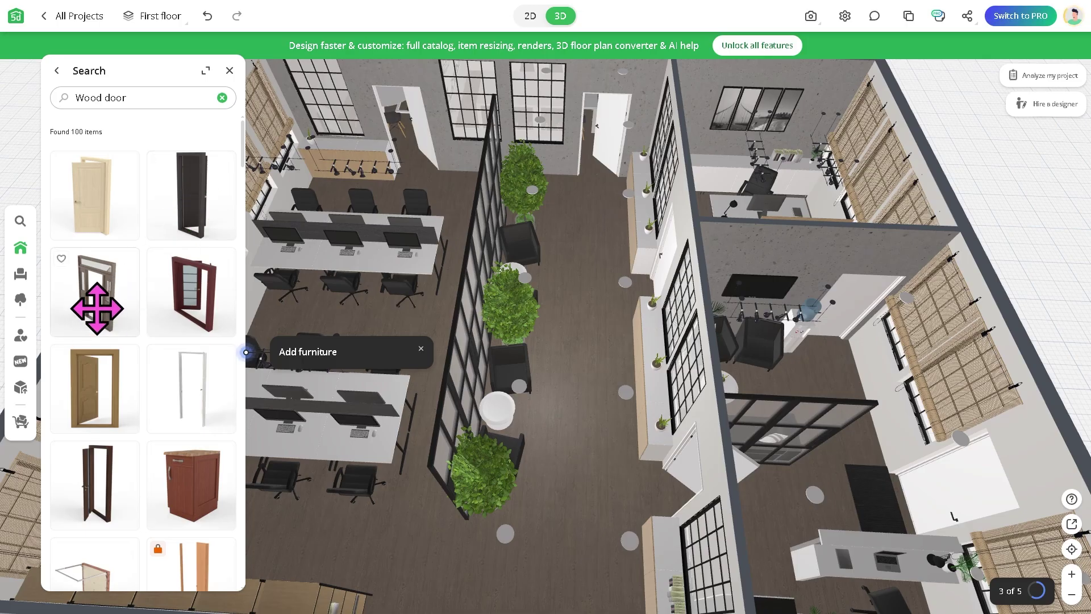
{"action": "mouse_move", "coordinate": [95, 290]}
{"action": "left_mouse_down"}
{"action": "mouse_move", "coordinate": [124, 311]}
{"action": "mouse_move", "coordinate": [599, 224]}
{"action": "left_mouse_up"}
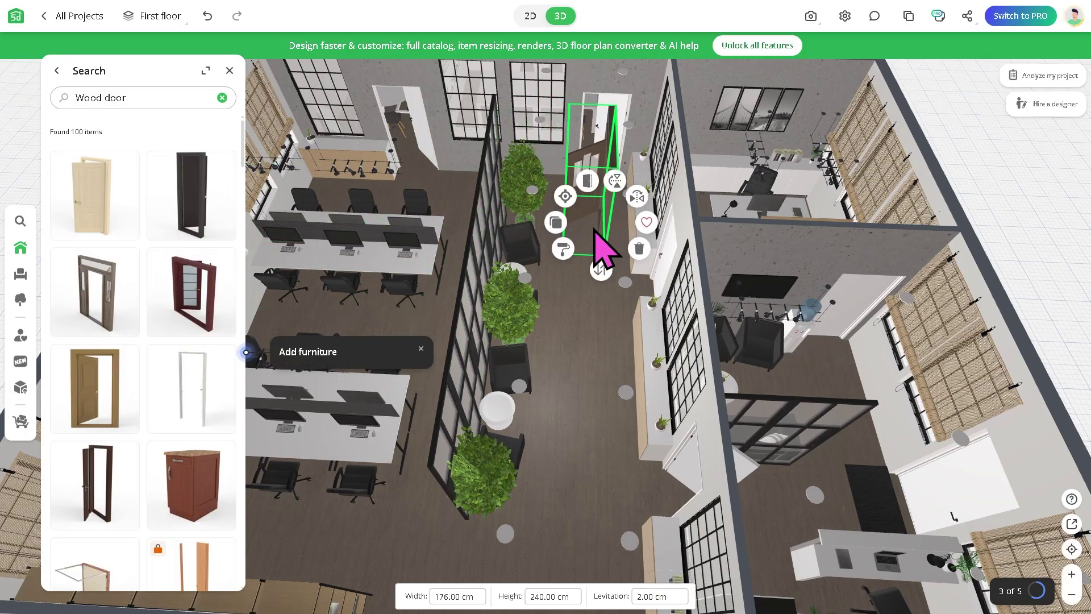
{"action": "scroll", "coordinate": [599, 252], "scroll_direction": "up", "scroll_amount": 5}
{"action": "right_click_drag", "start_coordinate": [617, 320], "coordinate": [630, 255]}
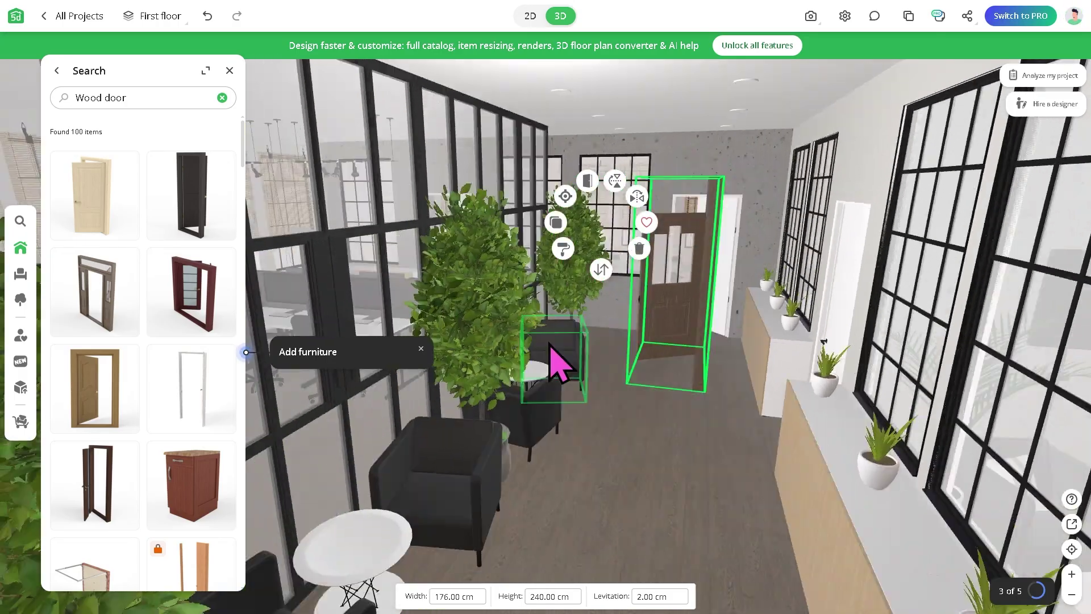
{"action": "mouse_move", "coordinate": [626, 325]}
{"action": "right_mouse_down"}
{"action": "mouse_move", "coordinate": [513, 345]}
{"action": "mouse_move", "coordinate": [558, 362]}
{"action": "mouse_move", "coordinate": [614, 354]}
{"action": "mouse_move", "coordinate": [597, 351]}
{"action": "mouse_move", "coordinate": [588, 281]}
{"action": "right_mouse_up"}
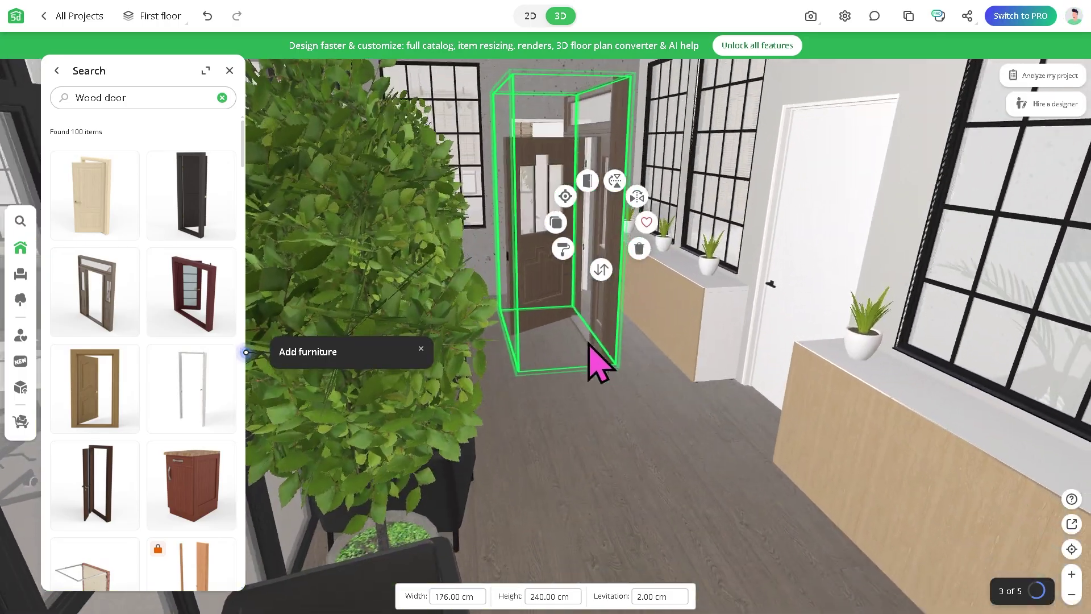
{"action": "left_click", "coordinate": [565, 250]}
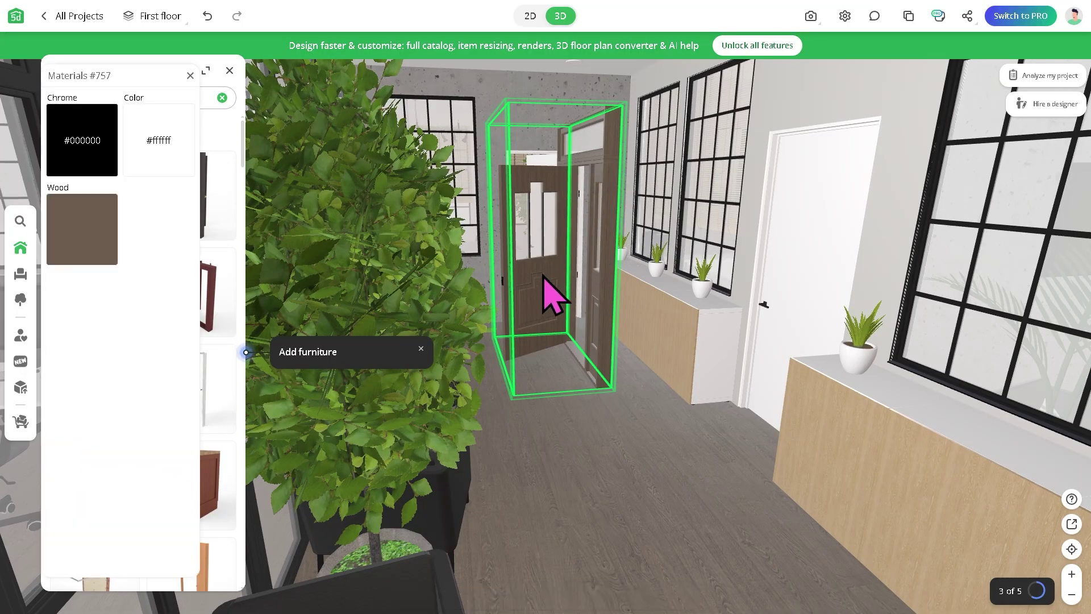
{"action": "mouse_move", "coordinate": [554, 290]}
{"action": "right_mouse_down"}
{"action": "mouse_move", "coordinate": [524, 273]}
{"action": "mouse_move", "coordinate": [648, 256]}
{"action": "right_mouse_up"}
{"action": "left_click", "coordinate": [160, 15]}
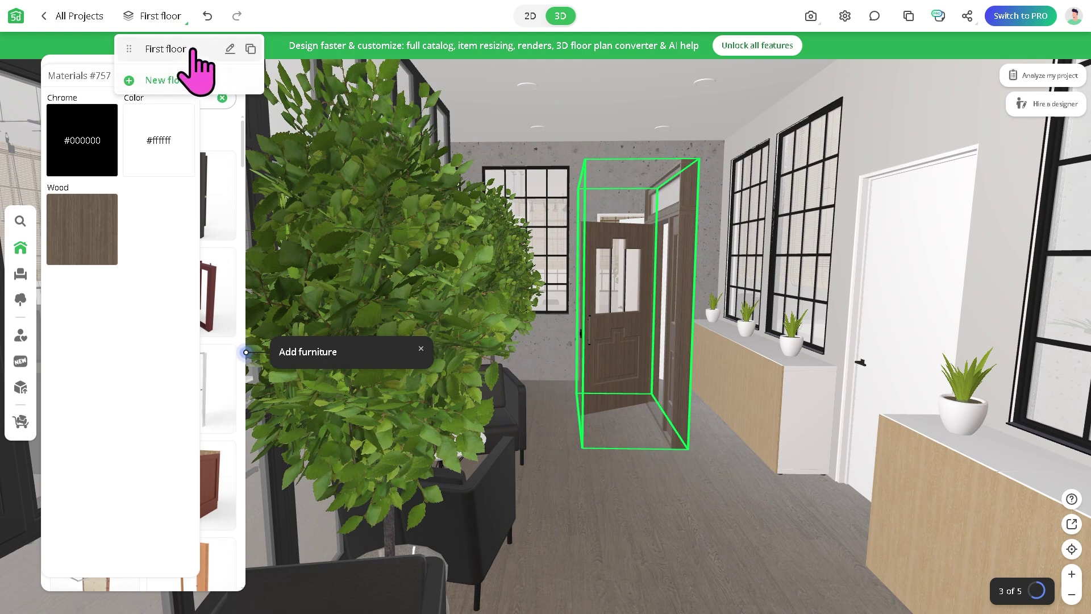
Deselect the door and rename the First floor to '69th Floor' in the floors list
{"action": "left_click", "coordinate": [228, 52]}
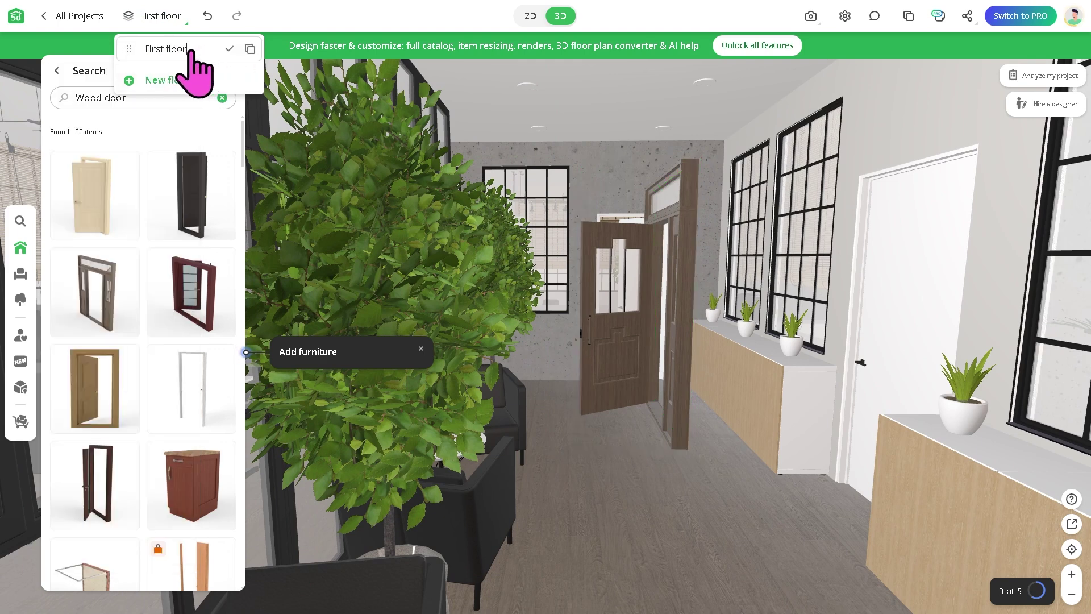
{"action": "left_click", "coordinate": [157, 97]}
{"action": "left_click", "coordinate": [166, 16]}
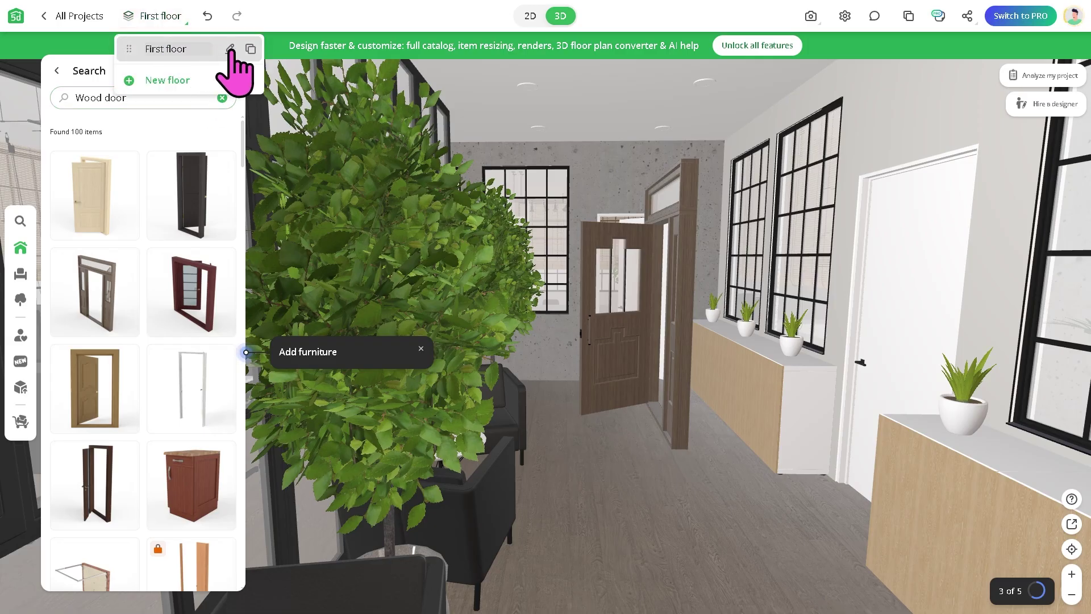
{"action": "left_click", "coordinate": [231, 49]}
{"action": "type", "text": "69th Floor"}
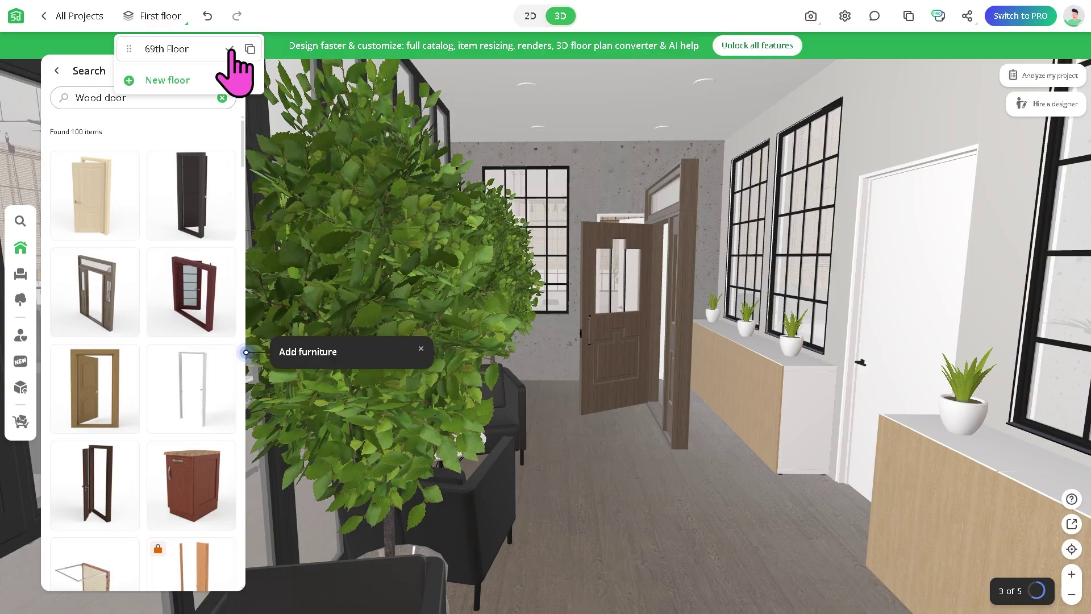
Confirm the 69th Floor name, switch to the 2D plan, and open the camera's render options
{"action": "left_click", "coordinate": [232, 49]}
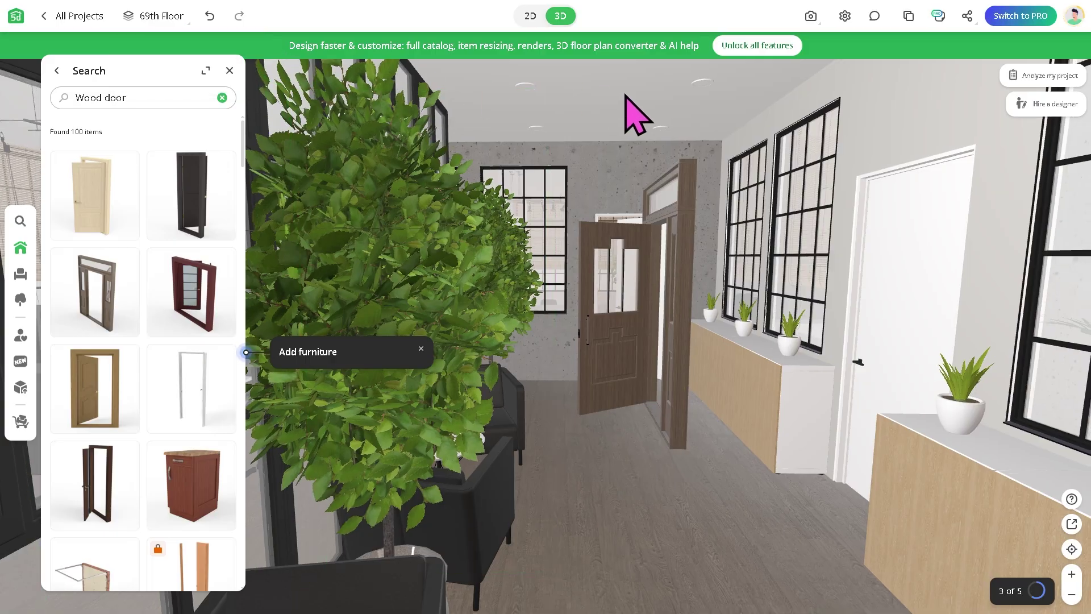
{"action": "left_click_drag", "start_coordinate": [635, 115], "coordinate": [554, 56]}
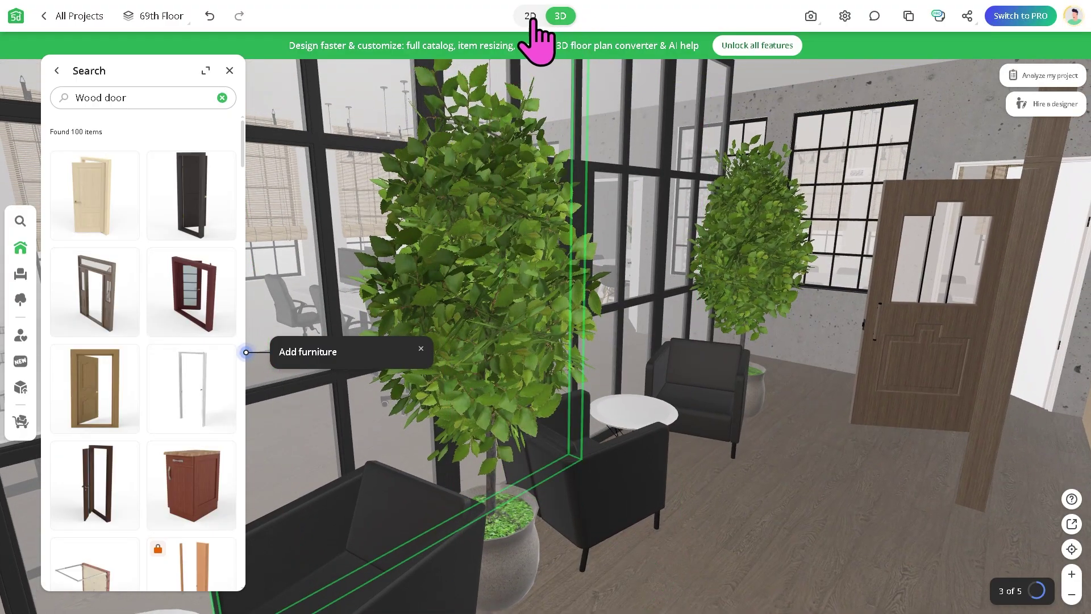
{"action": "left_click", "coordinate": [530, 16]}
{"action": "left_click_drag", "start_coordinate": [635, 226], "coordinate": [673, 145]}
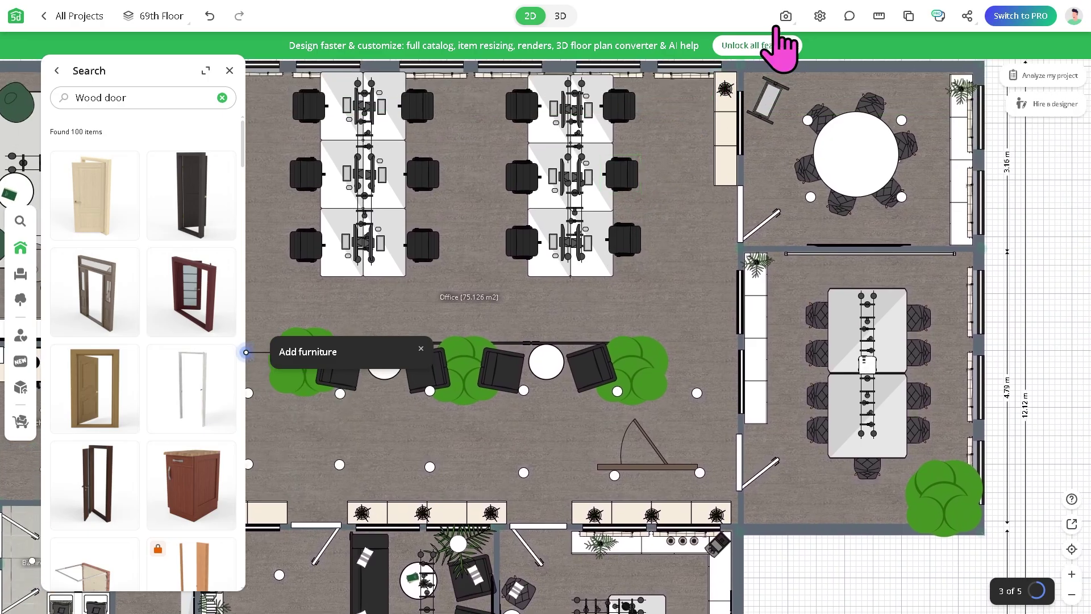
{"action": "left_click", "coordinate": [786, 16]}
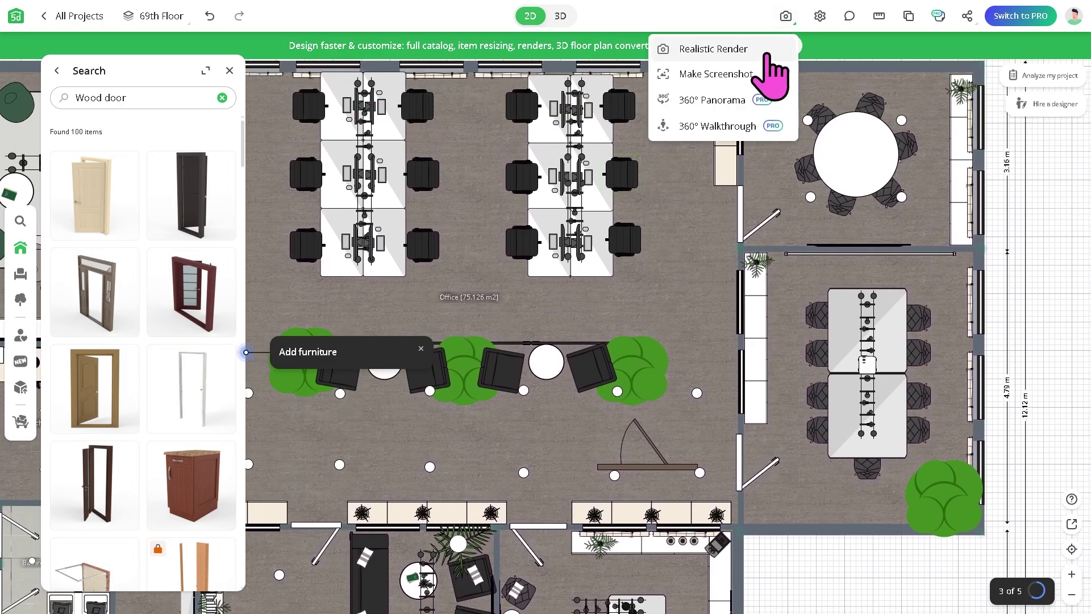
Open the Realistic Render preview and make the frame square 1:1 at 1536×1536
{"action": "left_click", "coordinate": [714, 49]}
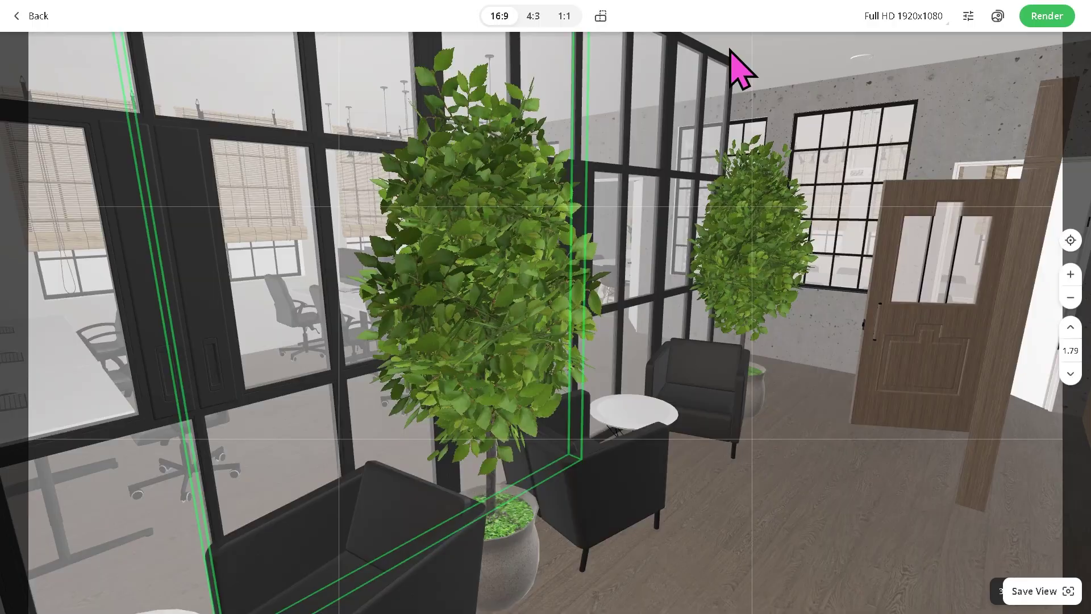
{"action": "mouse_move", "coordinate": [724, 101]}
{"action": "left_mouse_down"}
{"action": "mouse_move", "coordinate": [520, 226]}
{"action": "mouse_move", "coordinate": [447, 209]}
{"action": "mouse_move", "coordinate": [778, 226]}
{"action": "mouse_move", "coordinate": [558, 222]}
{"action": "mouse_move", "coordinate": [422, 239]}
{"action": "mouse_move", "coordinate": [294, 225]}
{"action": "mouse_move", "coordinate": [630, 247]}
{"action": "mouse_move", "coordinate": [589, 243]}
{"action": "mouse_move", "coordinate": [605, 277]}
{"action": "mouse_move", "coordinate": [579, 119]}
{"action": "mouse_move", "coordinate": [621, 167]}
{"action": "mouse_move", "coordinate": [614, 193]}
{"action": "mouse_move", "coordinate": [644, 187]}
{"action": "mouse_move", "coordinate": [469, 194]}
{"action": "mouse_move", "coordinate": [525, 202]}
{"action": "mouse_move", "coordinate": [572, 158]}
{"action": "mouse_move", "coordinate": [546, 127]}
{"action": "left_mouse_up"}
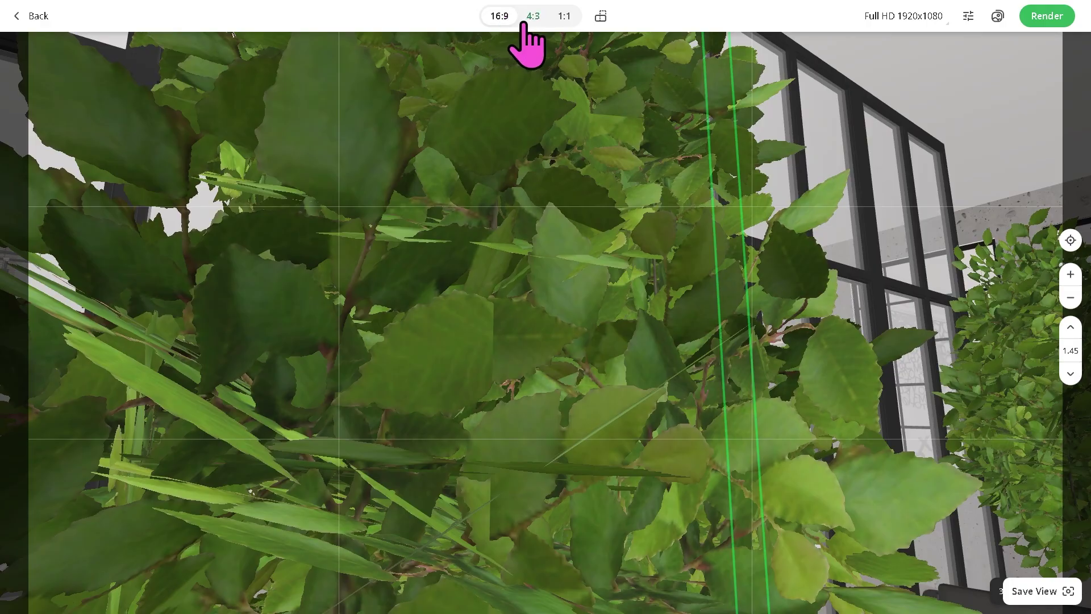
{"action": "left_click", "coordinate": [532, 16]}
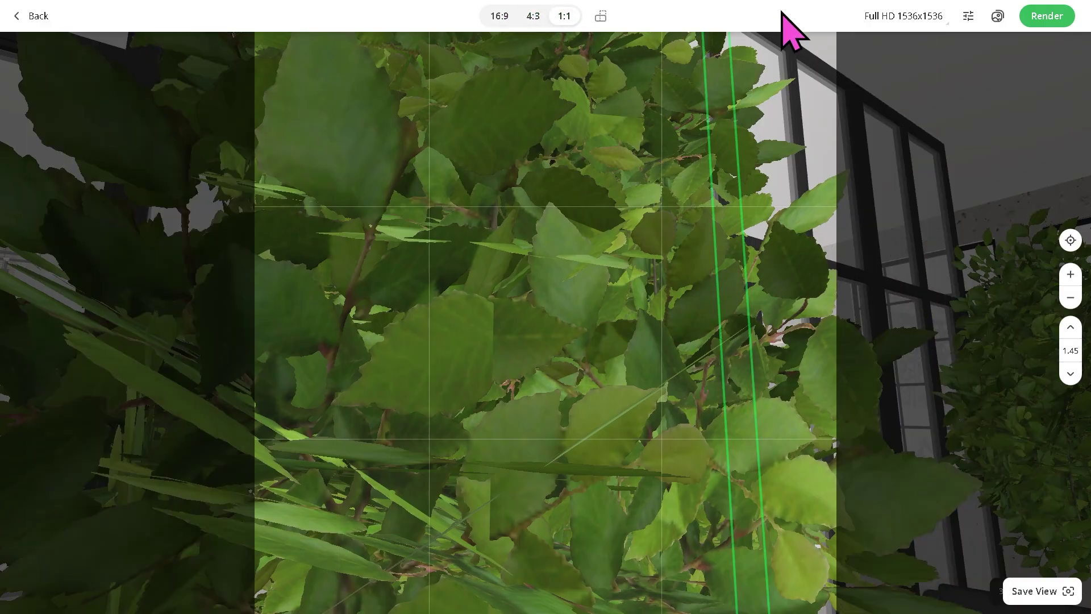
{"action": "left_click", "coordinate": [904, 16]}
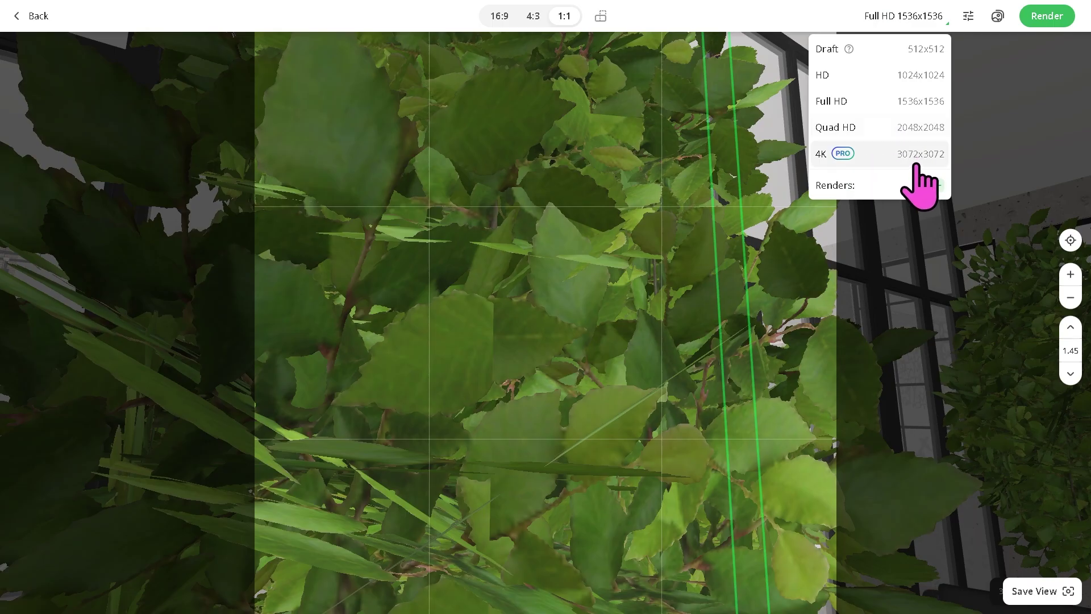
Try several panorama backgrounds, settle on the bottom-right night scene, and view the Sun settings
{"action": "left_click", "coordinate": [968, 17]}
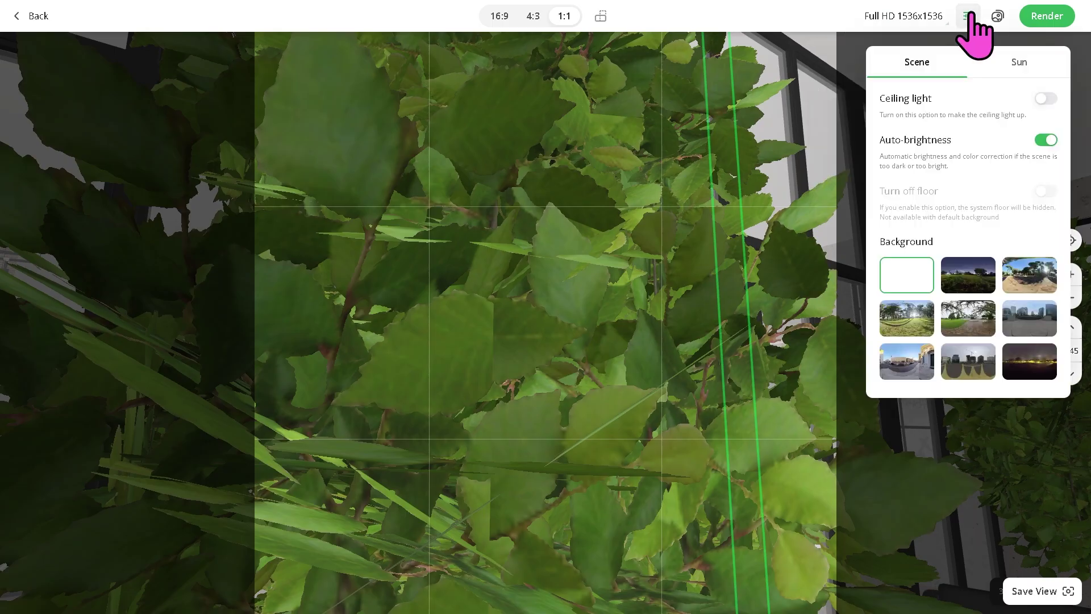
{"action": "left_click", "coordinate": [1021, 66]}
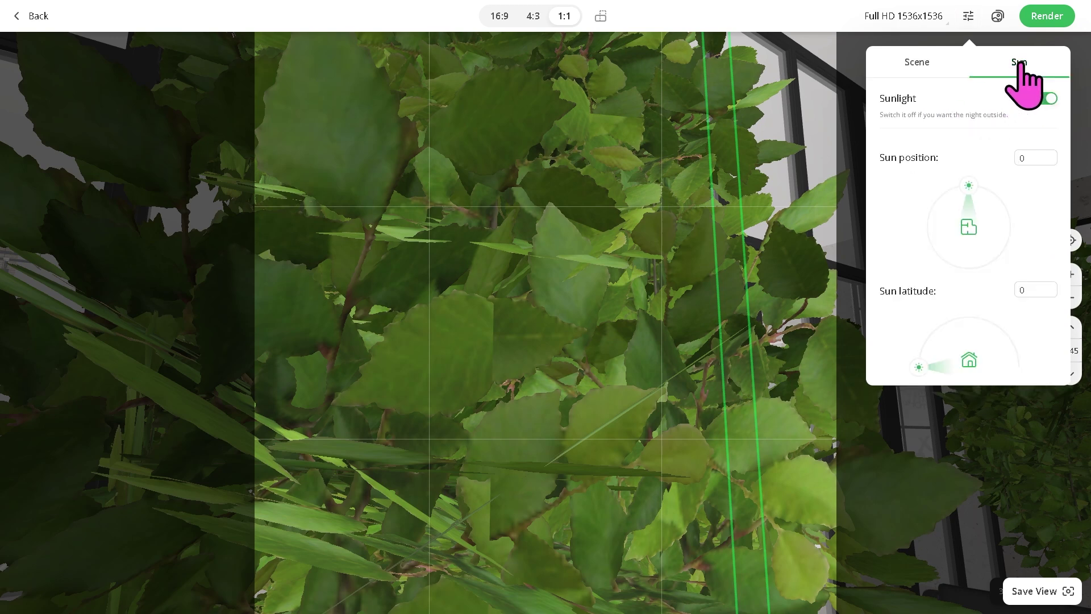
{"action": "left_click", "coordinate": [917, 62]}
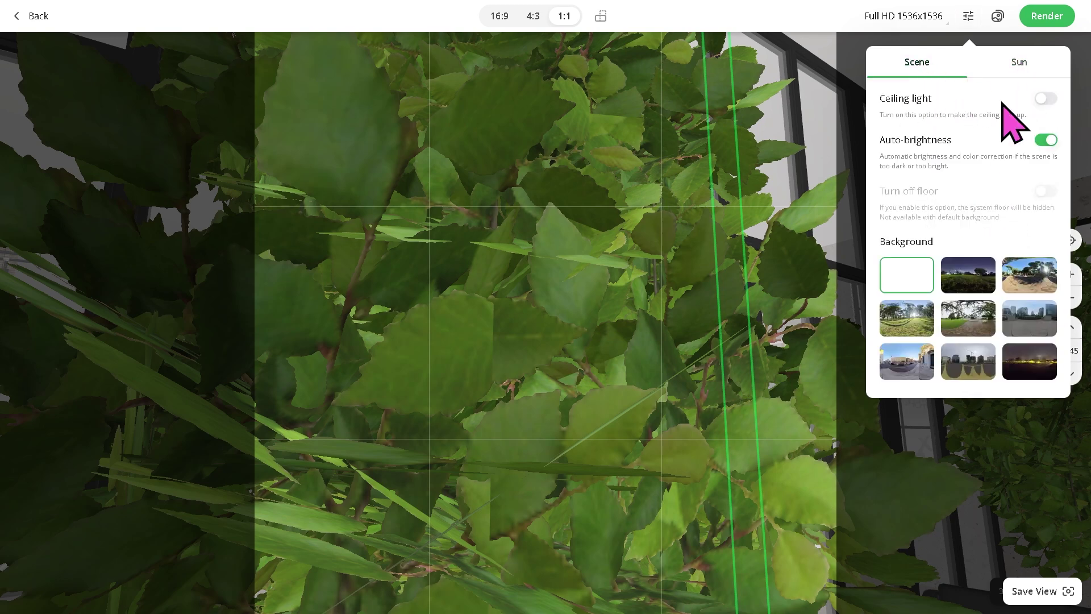
{"action": "left_click", "coordinate": [969, 275]}
{"action": "left_click", "coordinate": [1029, 277]}
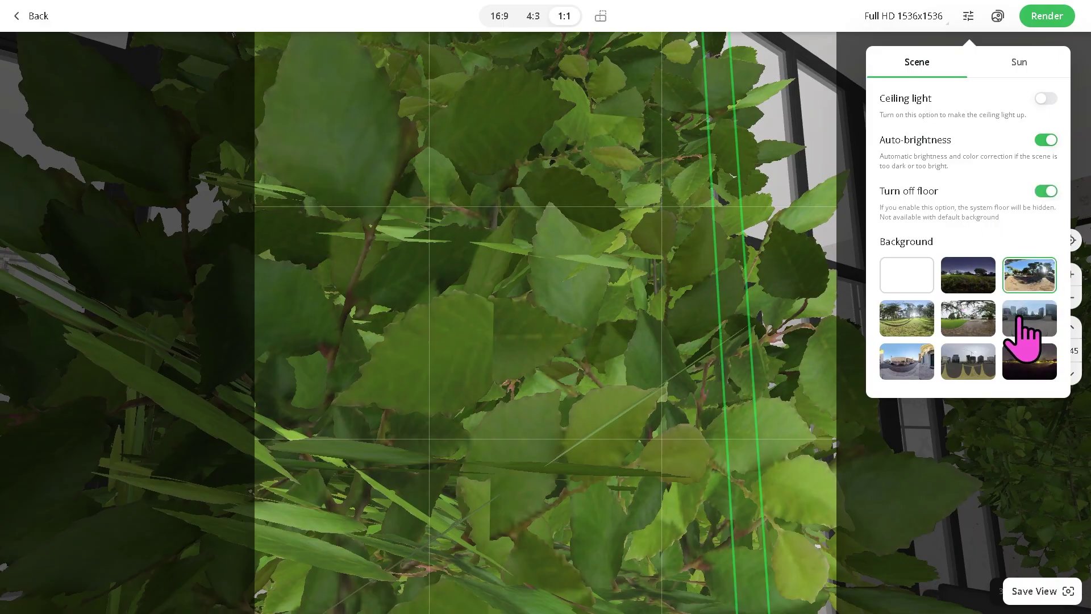
{"action": "left_click", "coordinate": [1030, 360]}
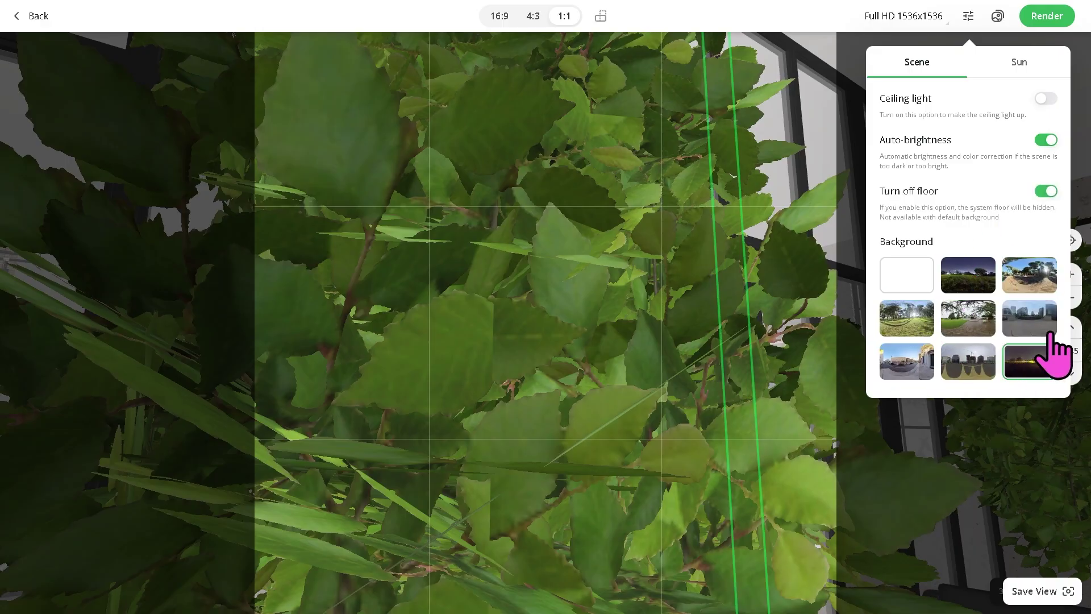
{"action": "left_click", "coordinate": [1019, 62]}
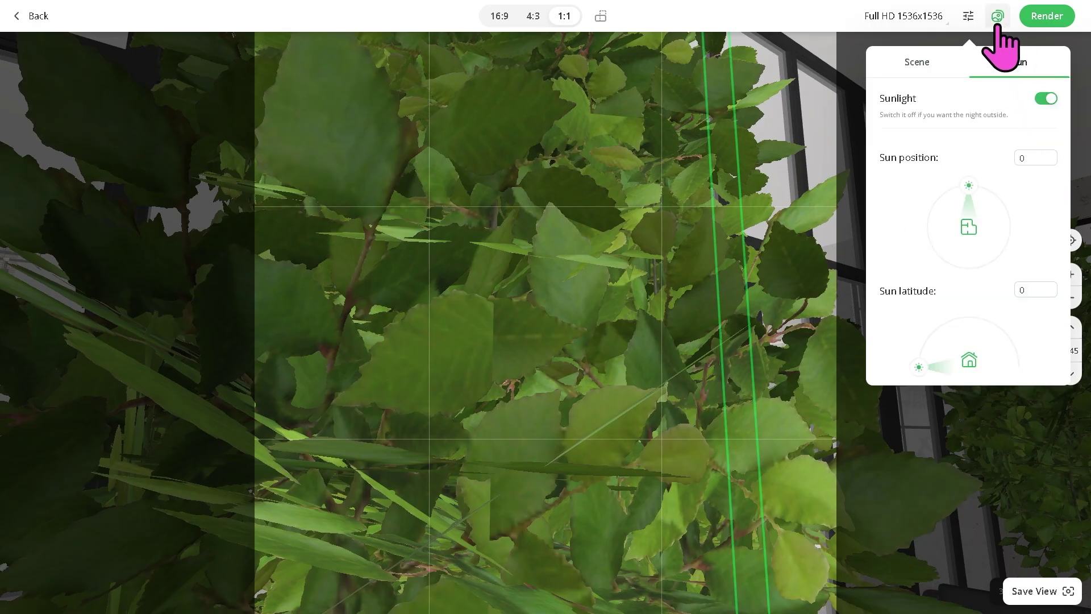
Request a render, back out of the $9.99 purchase dialog, and return to My Projects
{"action": "left_click", "coordinate": [1047, 16]}
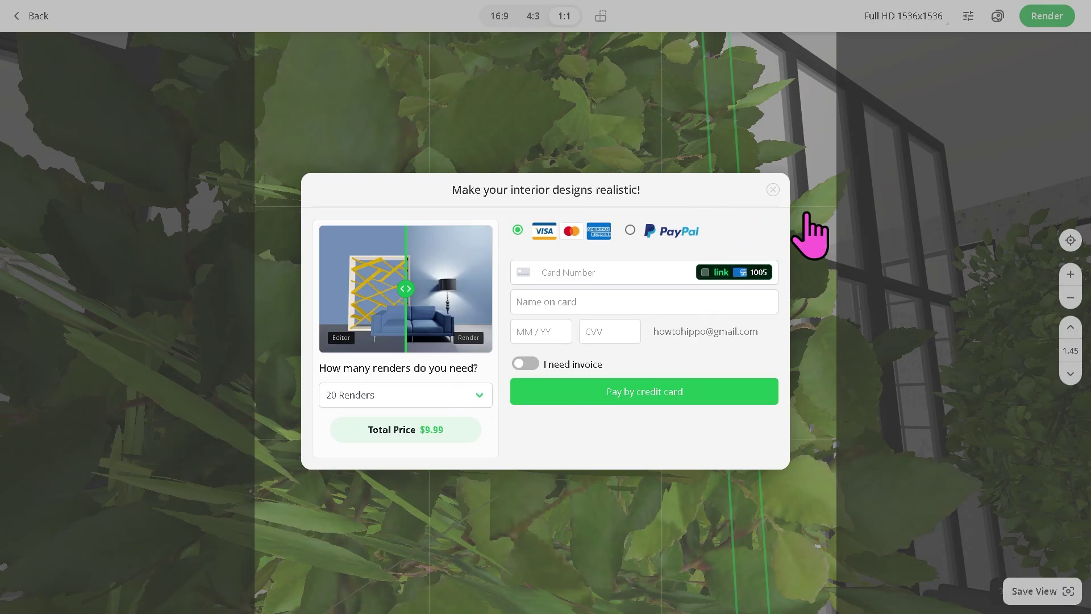
{"action": "left_click", "coordinate": [29, 16]}
{"action": "left_click", "coordinate": [79, 15]}
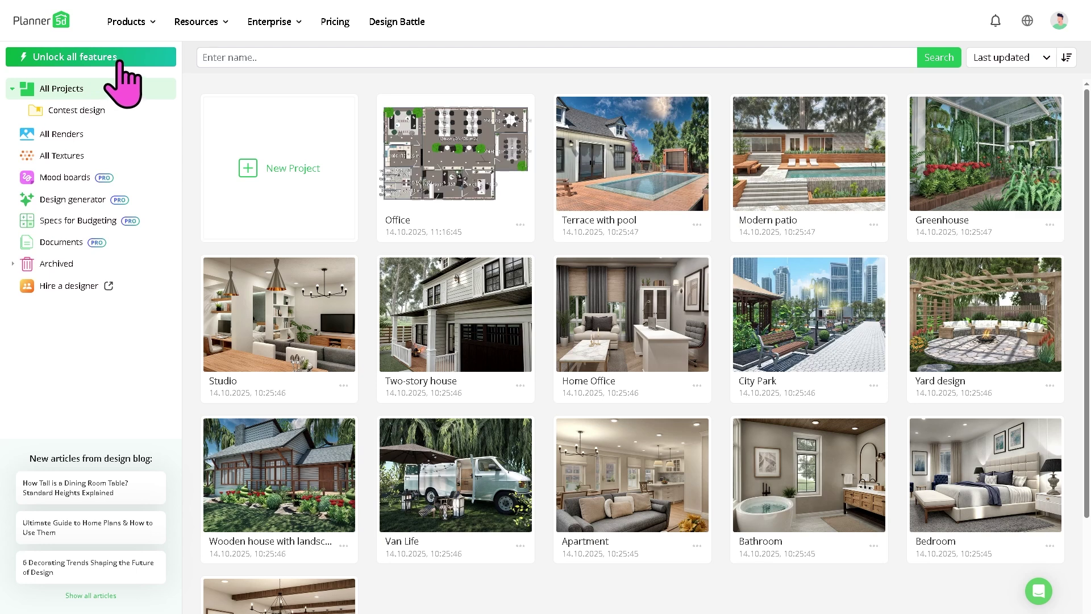
Show the Resources dropdown in the top navigation bar
{"action": "left_click", "coordinate": [196, 22]}
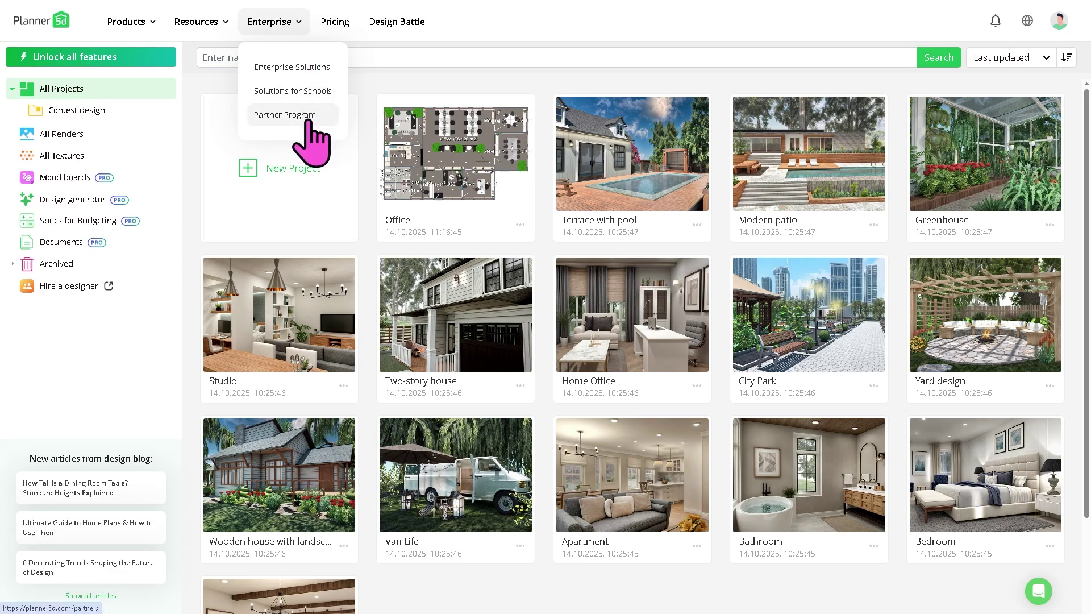
Look over the pricing plans, then go back to the projects dashboard via the logo
{"action": "left_click", "coordinate": [335, 21]}
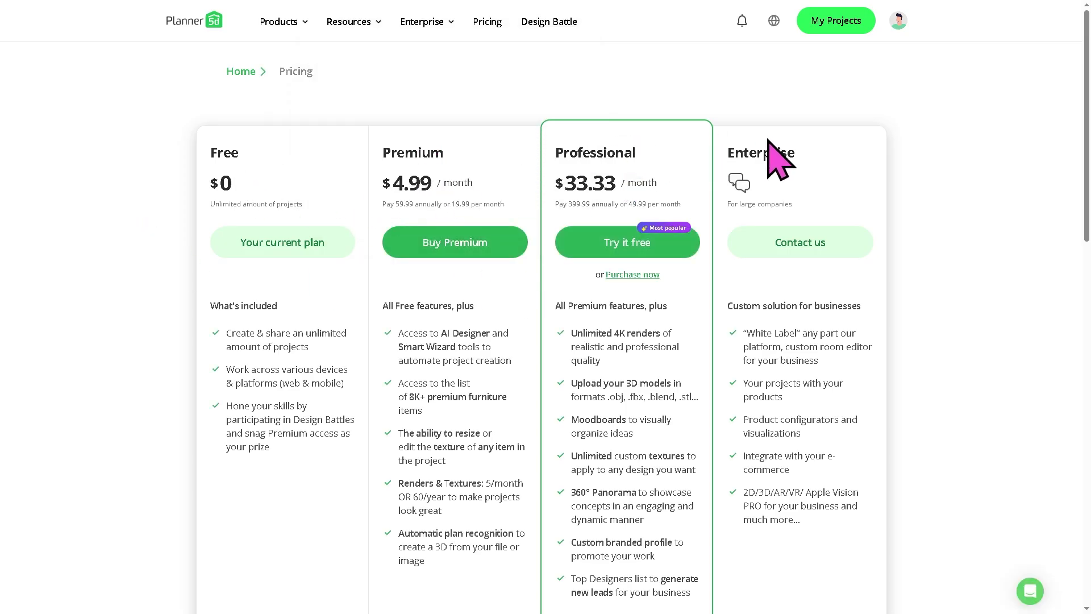
{"action": "left_click", "coordinate": [191, 26]}
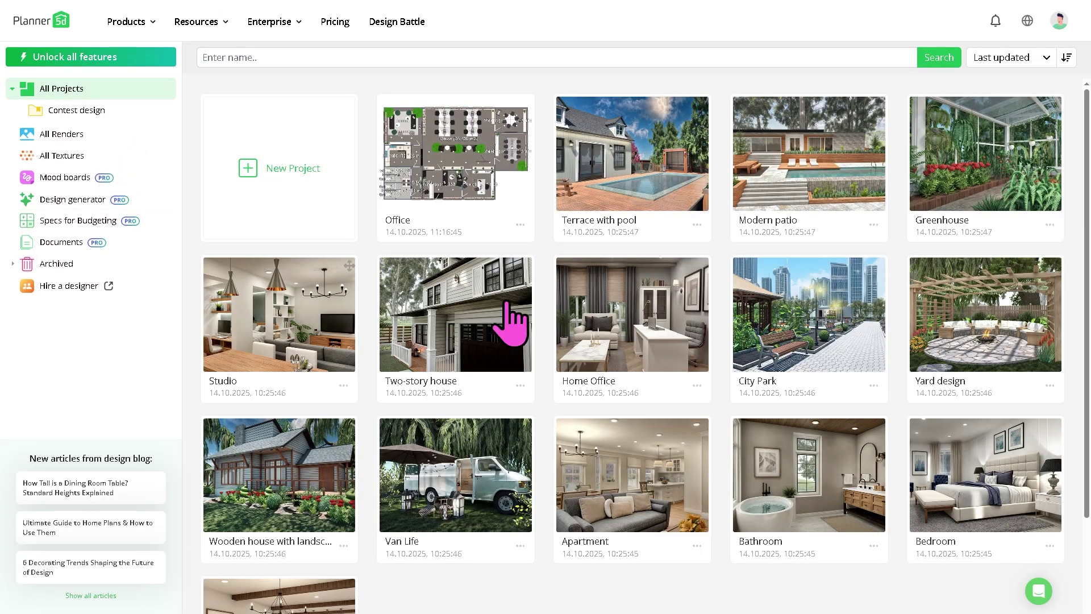
{"action": "scroll", "coordinate": [511, 322], "scroll_direction": "down", "scroll_amount": 2}
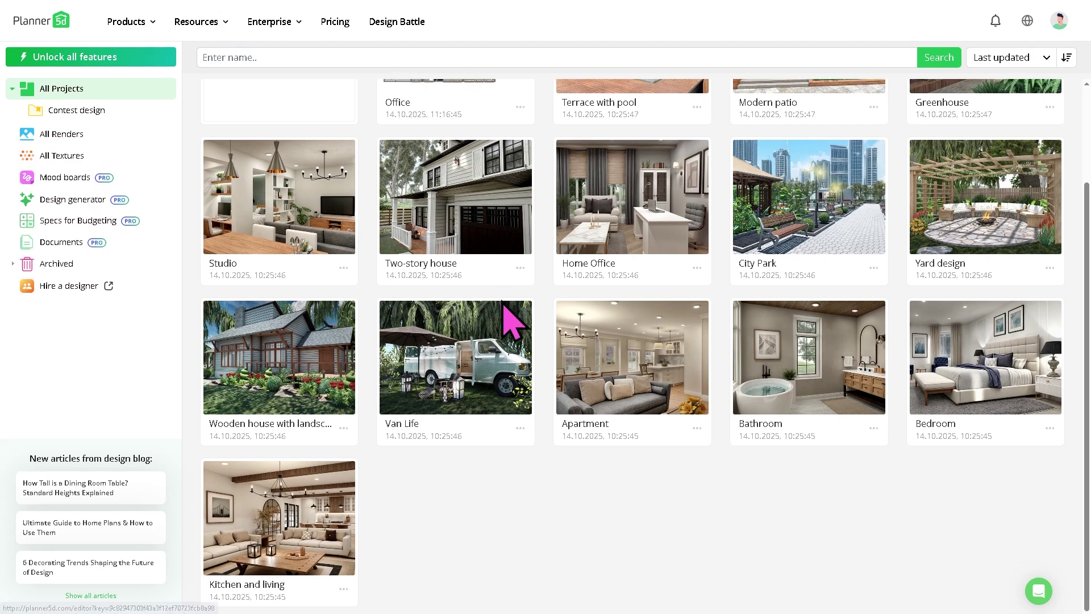
{"action": "scroll", "coordinate": [511, 319], "scroll_direction": "up", "scroll_amount": 2}
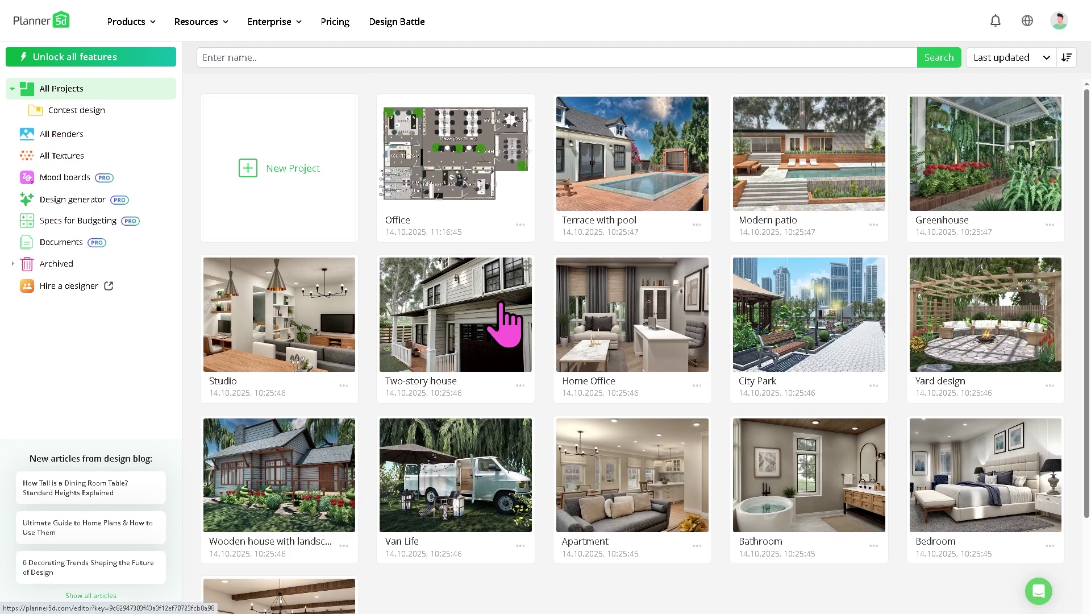
{"action": "scroll", "coordinate": [501, 365], "scroll_direction": "down", "scroll_amount": 2}
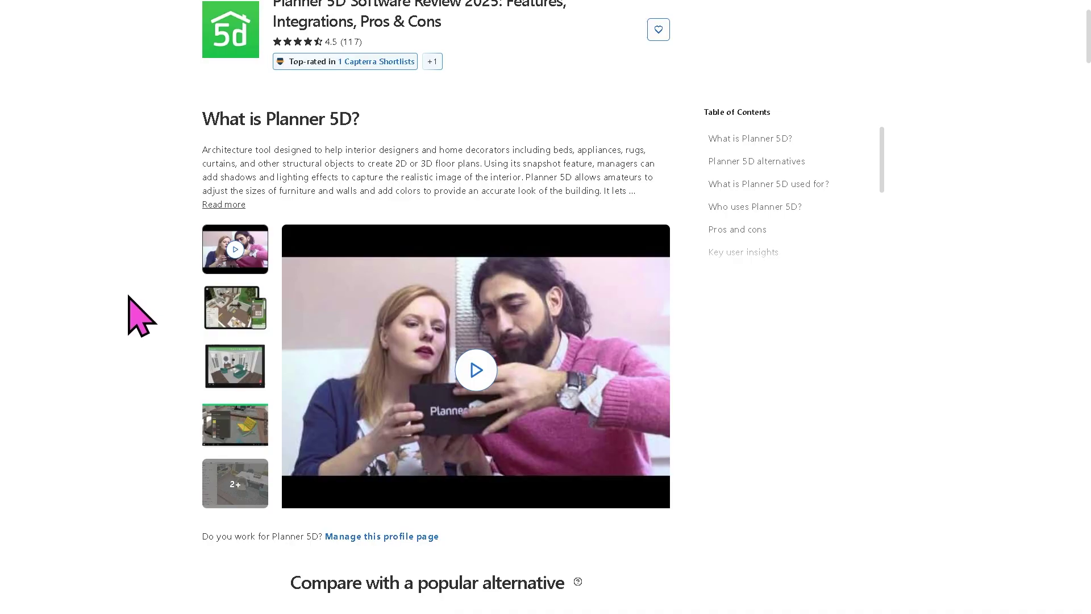
{"action": "scroll", "coordinate": [141, 315], "scroll_direction": "down", "scroll_amount": 3}
{"action": "scroll", "coordinate": [141, 316], "scroll_direction": "down", "scroll_amount": 2}
{"action": "scroll", "coordinate": [141, 316], "scroll_direction": "down", "scroll_amount": 3}
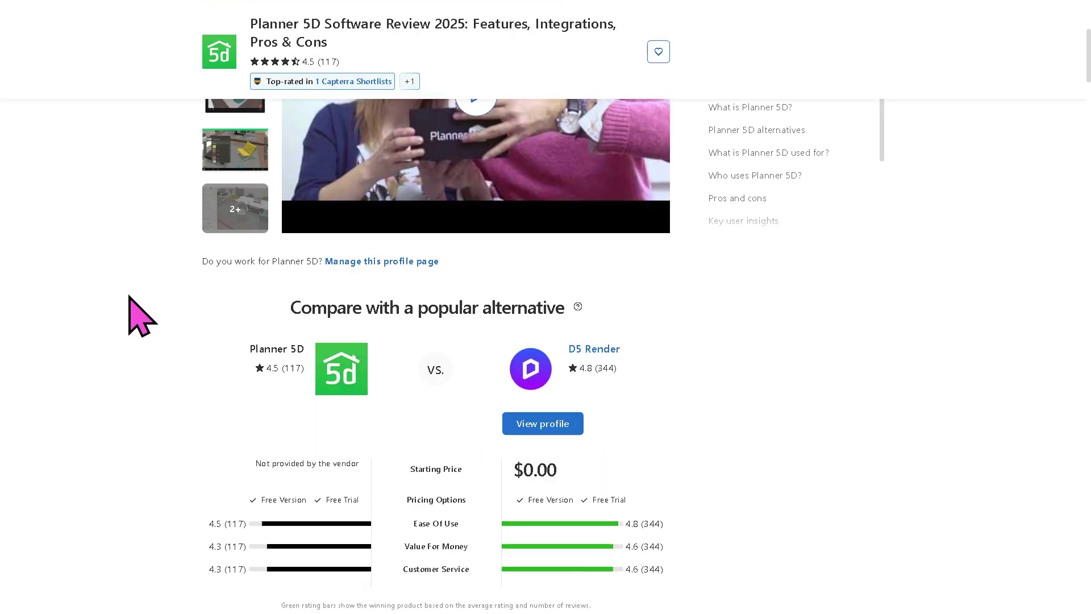
{"action": "scroll", "coordinate": [140, 315], "scroll_direction": "down", "scroll_amount": 2}
{"action": "scroll", "coordinate": [141, 316], "scroll_direction": "down", "scroll_amount": 2}
{"action": "scroll", "coordinate": [141, 315], "scroll_direction": "down", "scroll_amount": 1}
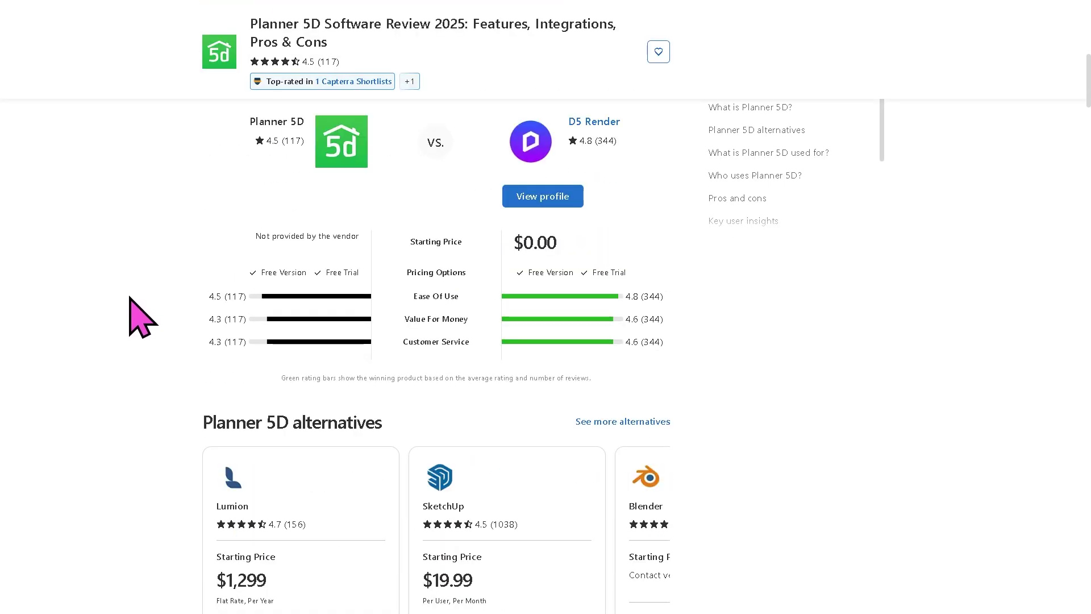
{"action": "scroll", "coordinate": [141, 315], "scroll_direction": "down", "scroll_amount": 2}
{"action": "scroll", "coordinate": [141, 315], "scroll_direction": "down", "scroll_amount": 1}
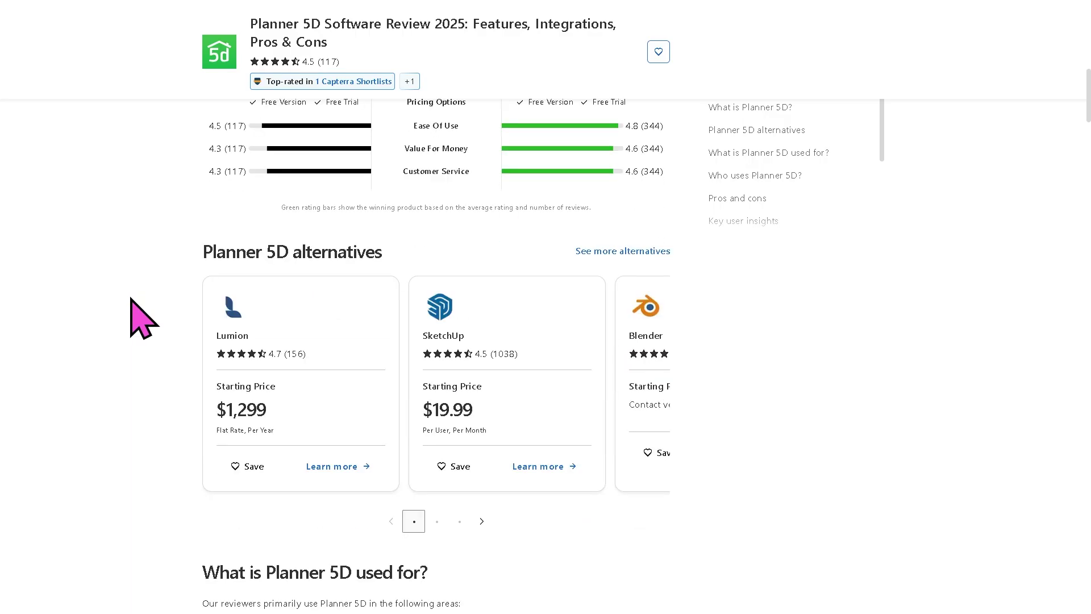
{"action": "scroll", "coordinate": [141, 318], "scroll_direction": "down", "scroll_amount": 3}
{"action": "scroll", "coordinate": [141, 318], "scroll_direction": "down", "scroll_amount": 2}
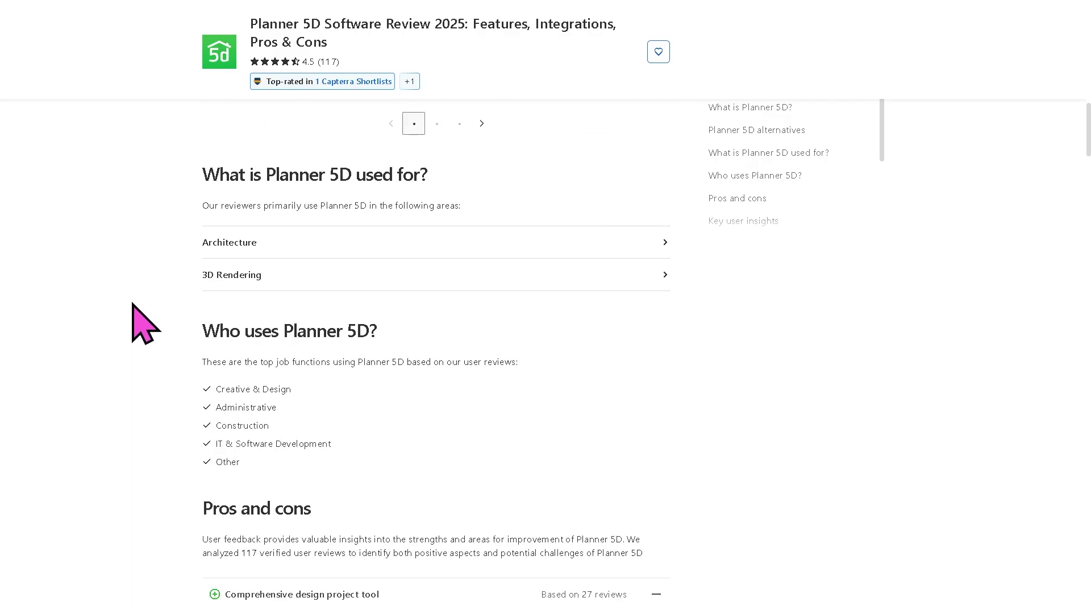
{"action": "scroll", "coordinate": [140, 319], "scroll_direction": "down", "scroll_amount": 1}
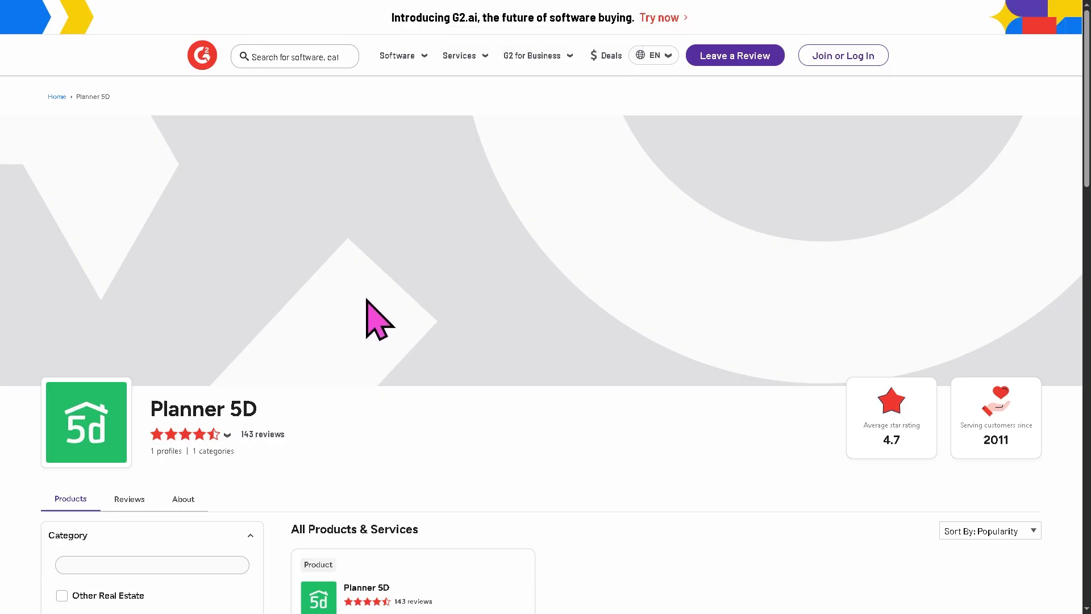
{"action": "scroll", "coordinate": [369, 324], "scroll_direction": "down", "scroll_amount": 3}
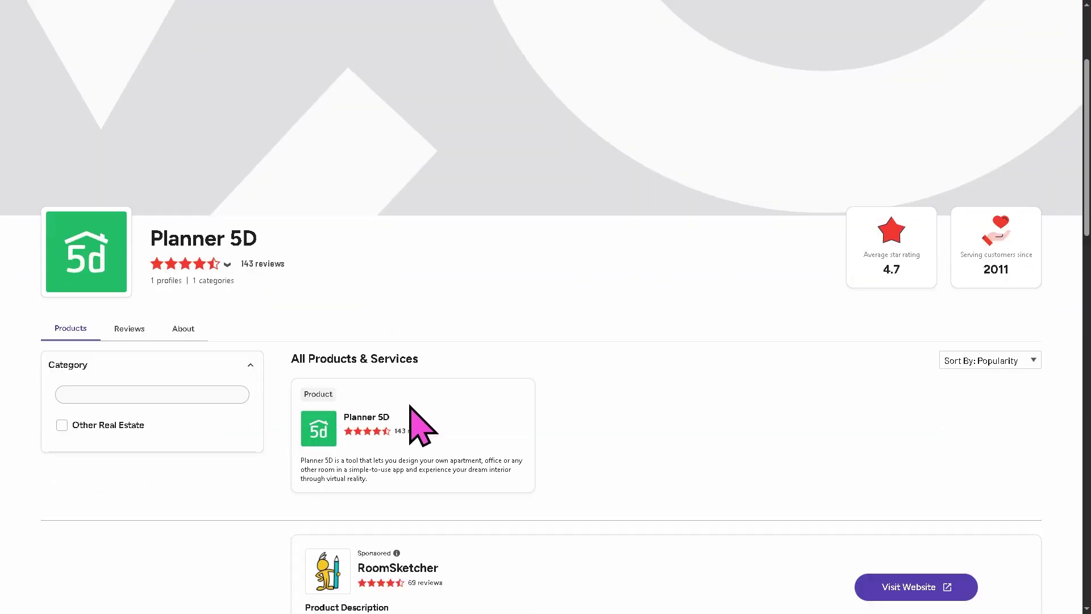
{"action": "scroll", "coordinate": [418, 409], "scroll_direction": "down", "scroll_amount": 2}
{"action": "scroll", "coordinate": [426, 426], "scroll_direction": "down", "scroll_amount": 2}
{"action": "scroll", "coordinate": [436, 436], "scroll_direction": "down", "scroll_amount": 2}
{"action": "scroll", "coordinate": [436, 418], "scroll_direction": "up", "scroll_amount": 3}
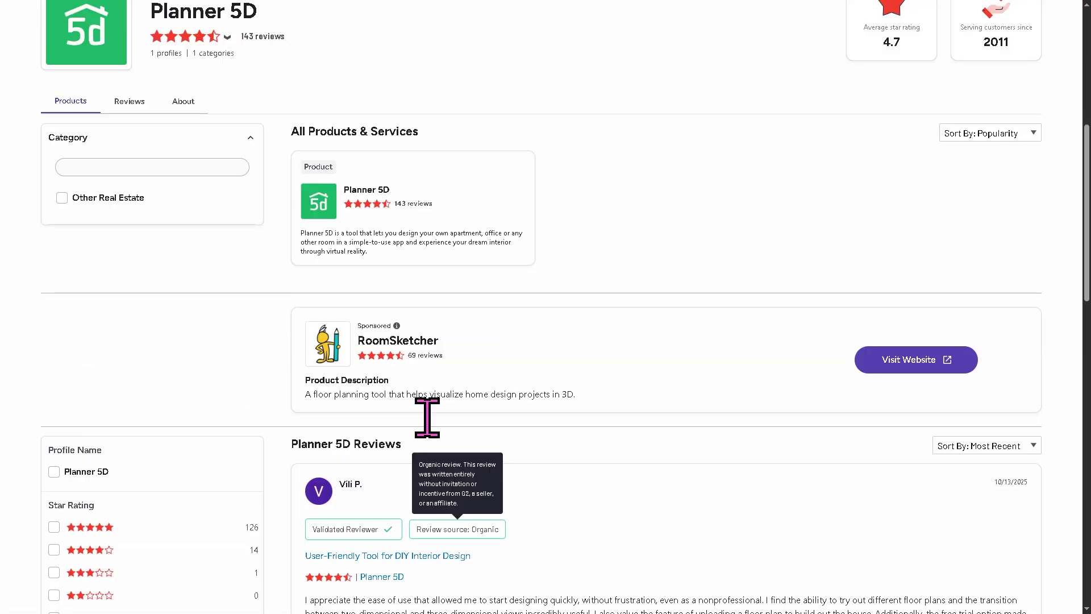
{"action": "scroll", "coordinate": [436, 426], "scroll_direction": "down", "scroll_amount": 1}
{"action": "scroll", "coordinate": [439, 439], "scroll_direction": "down", "scroll_amount": 3}
{"action": "scroll", "coordinate": [439, 439], "scroll_direction": "down", "scroll_amount": 2}
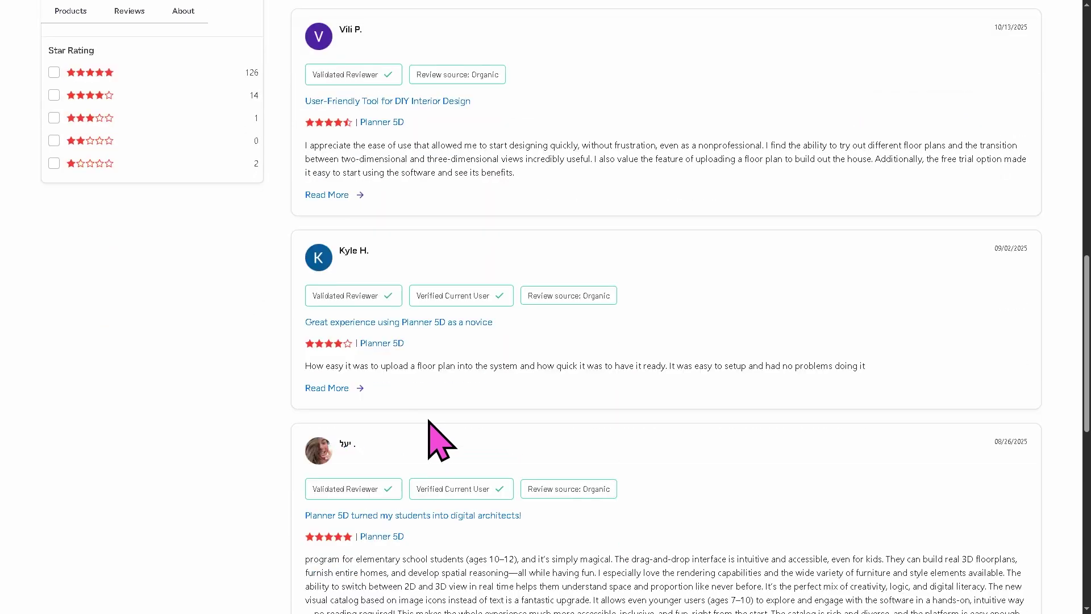
{"action": "scroll", "coordinate": [438, 439], "scroll_direction": "down", "scroll_amount": 1}
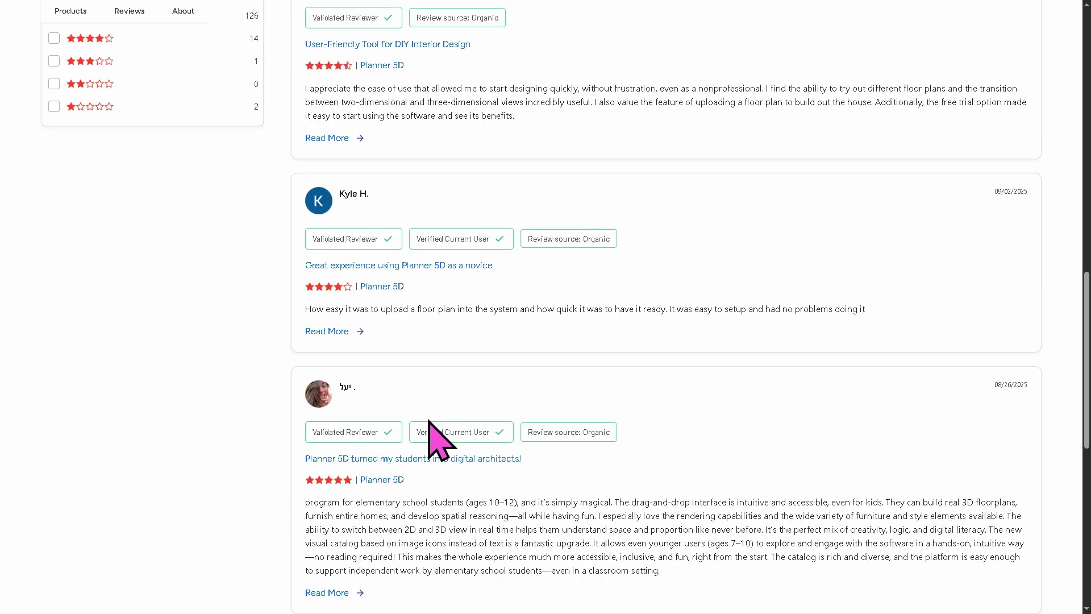
{"action": "scroll", "coordinate": [438, 439], "scroll_direction": "down", "scroll_amount": 1}
{"action": "scroll", "coordinate": [439, 439], "scroll_direction": "down", "scroll_amount": 2}
{"action": "scroll", "coordinate": [439, 439], "scroll_direction": "down", "scroll_amount": 2}
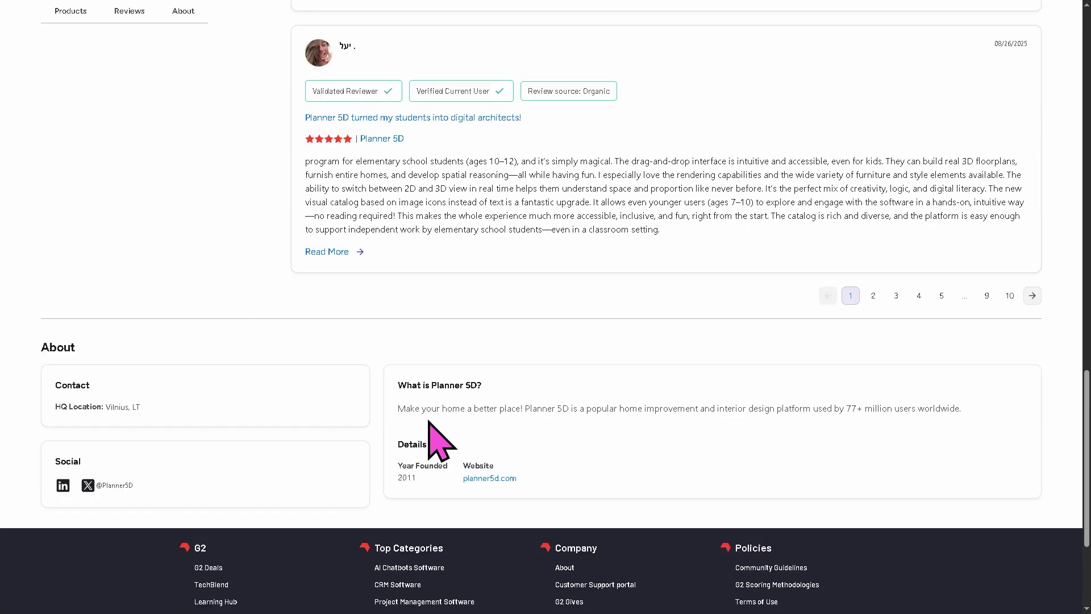
{"action": "scroll", "coordinate": [440, 439], "scroll_direction": "down", "scroll_amount": 2}
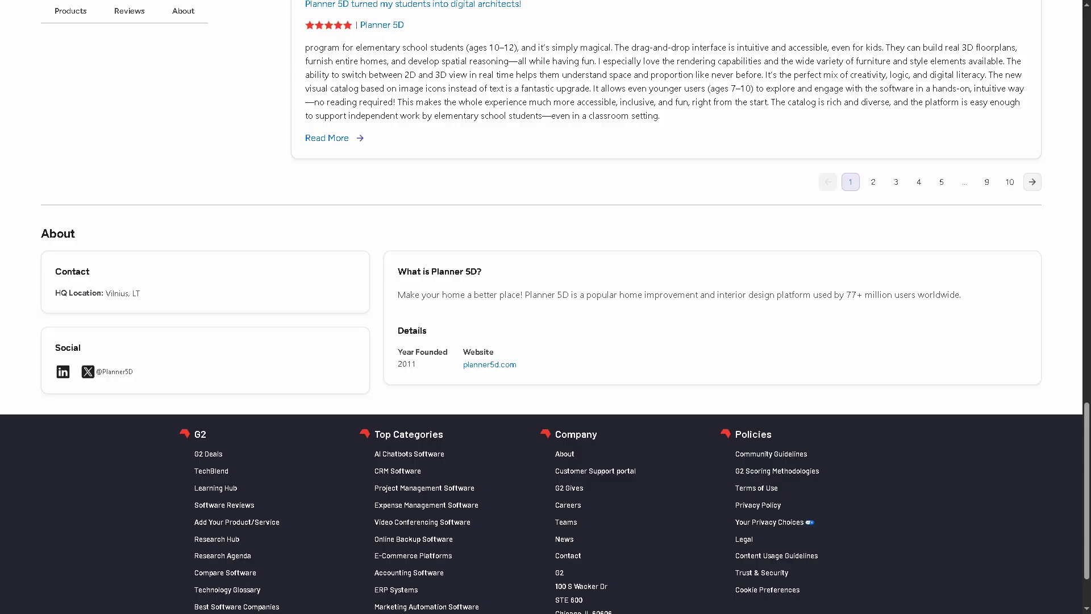